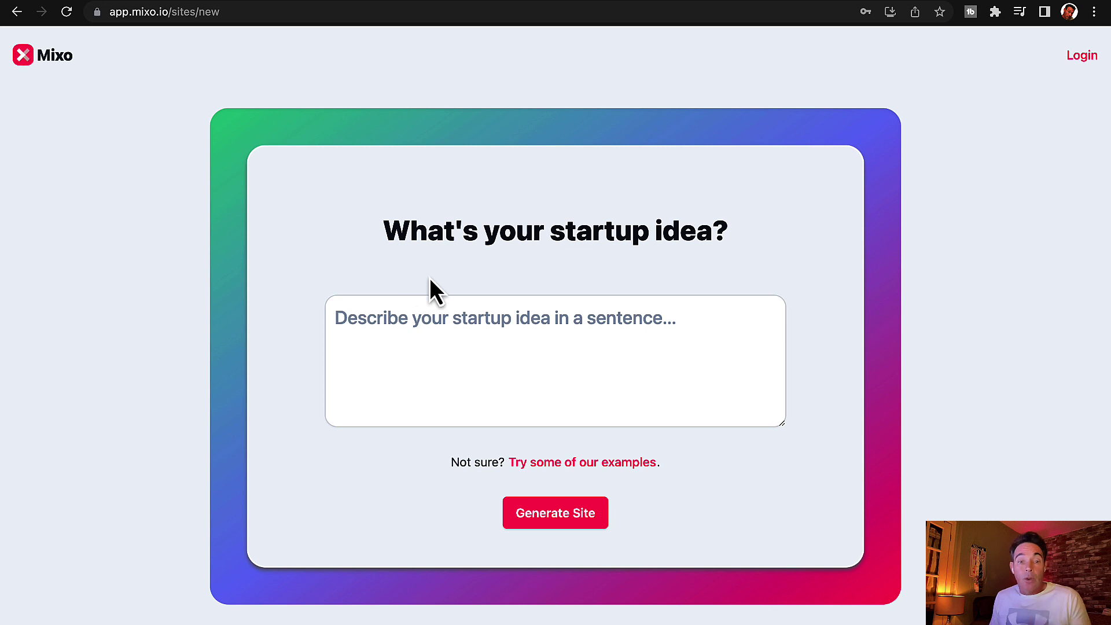
Step: Fill in the example high-end fashion rental idea and generate the FancyFashions site
left_click(524, 466)
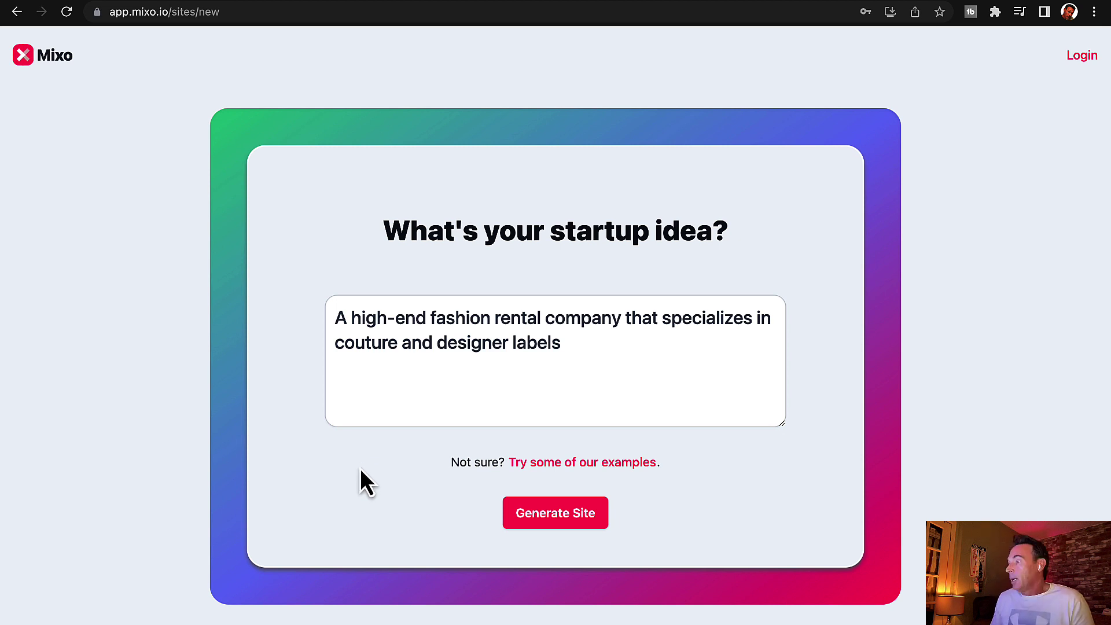
left_click(538, 519)
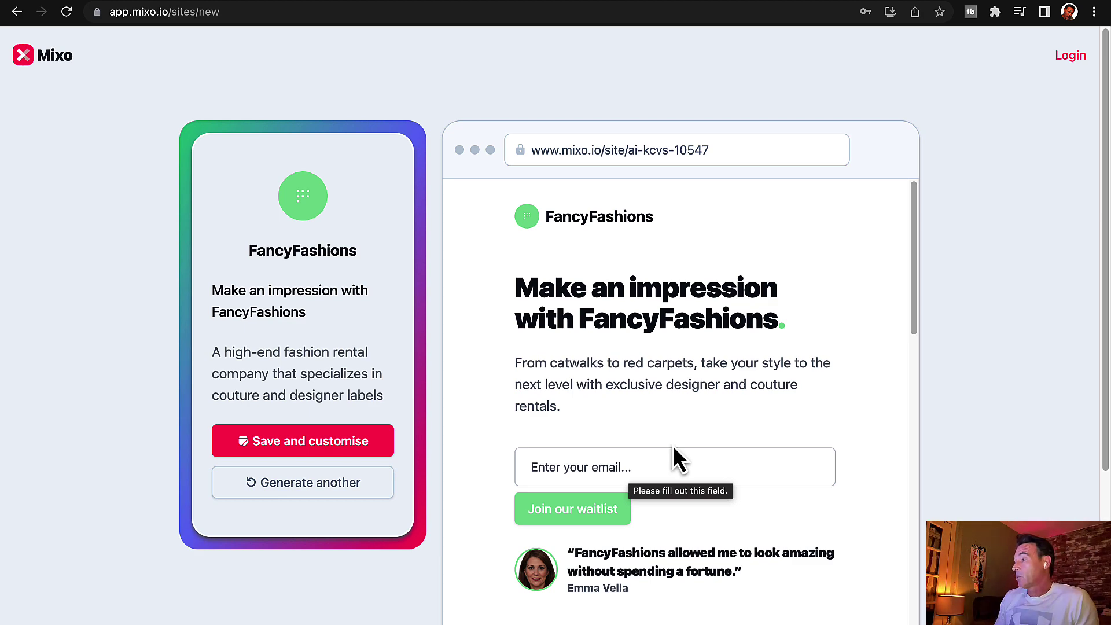
scroll(674, 447, "down", 3)
scroll(673, 447, "down", 2)
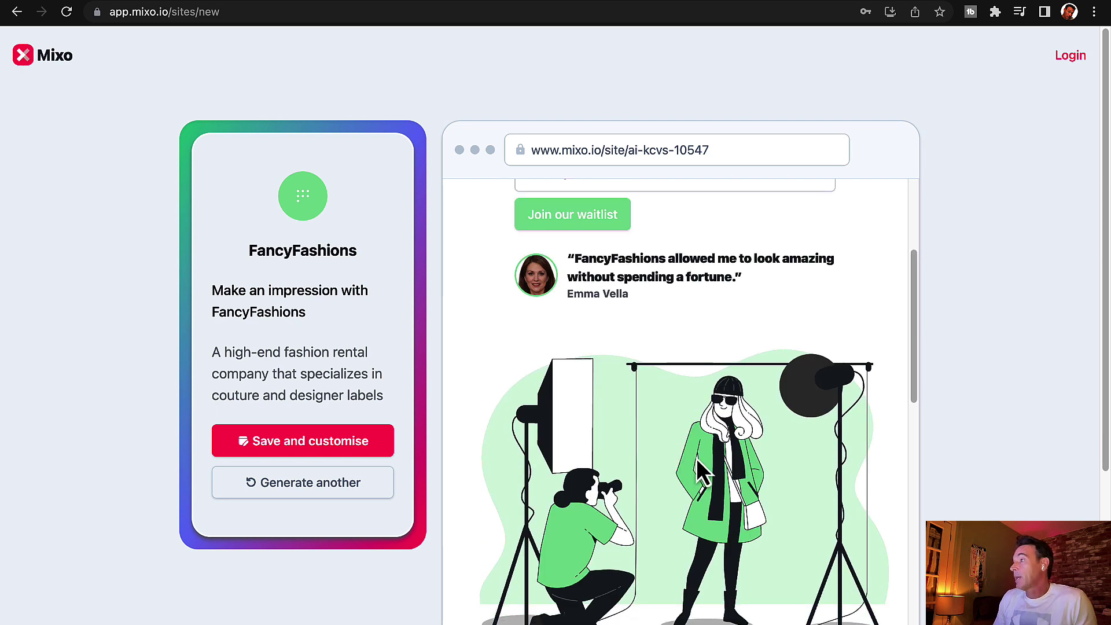
scroll(697, 459, "down", 7)
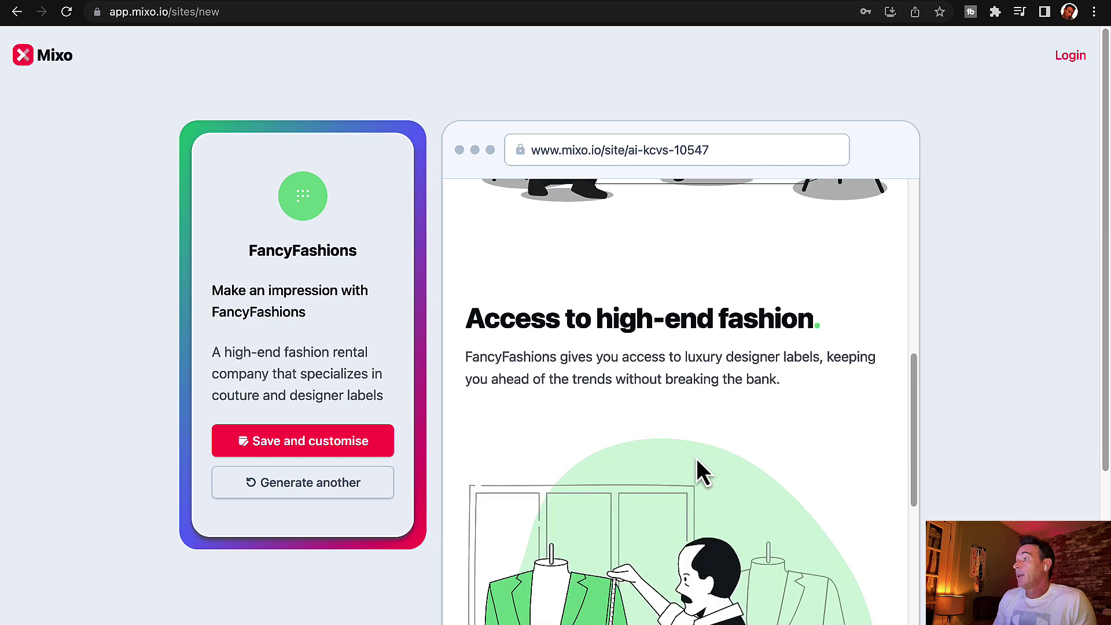
scroll(696, 459, "down", 2)
scroll(697, 462, "down", 9)
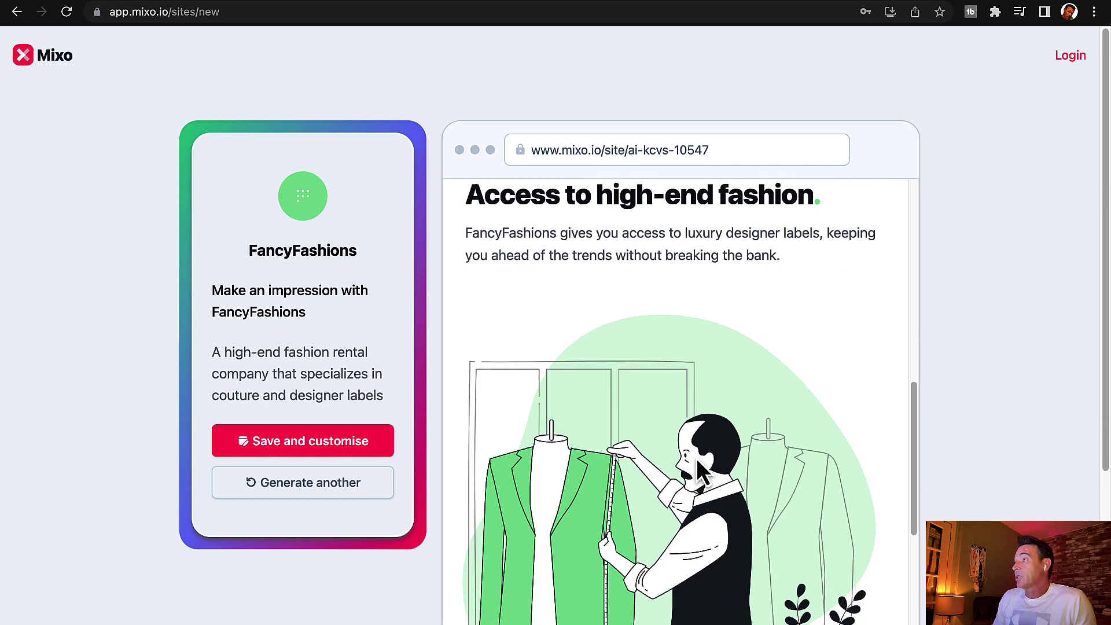
scroll(697, 458, "down", 10)
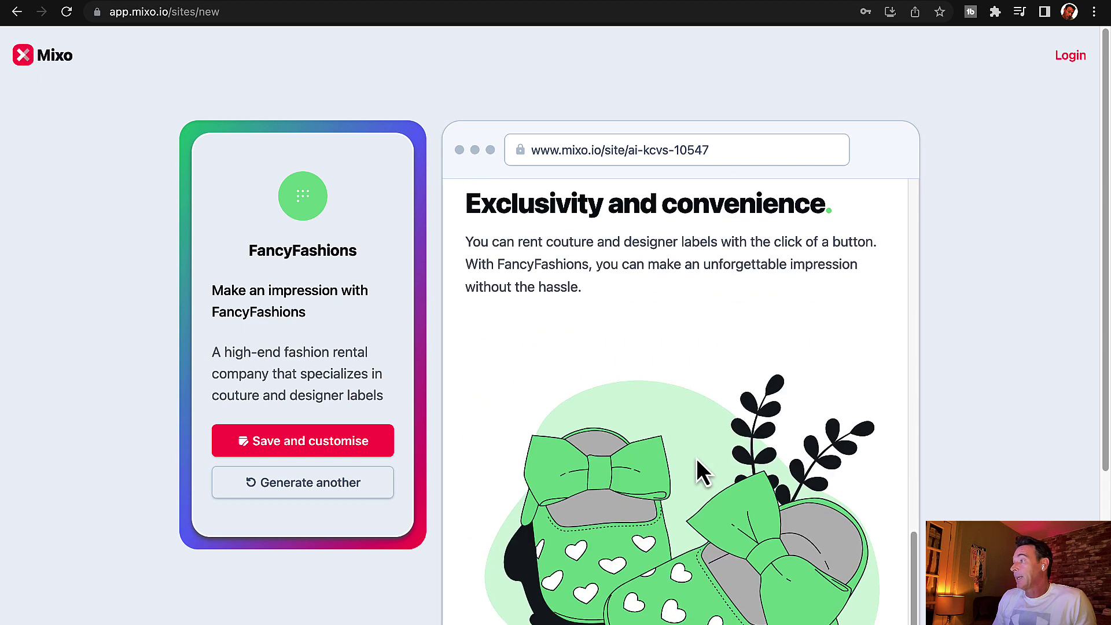
scroll(700, 471, "down", 1)
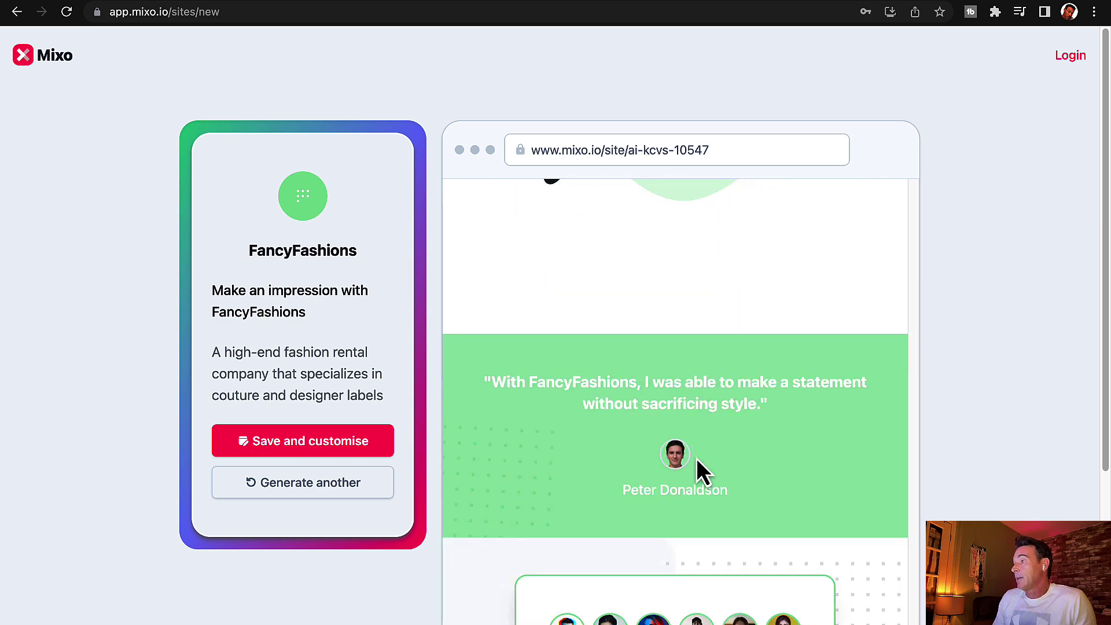
scroll(701, 472, "down", 1)
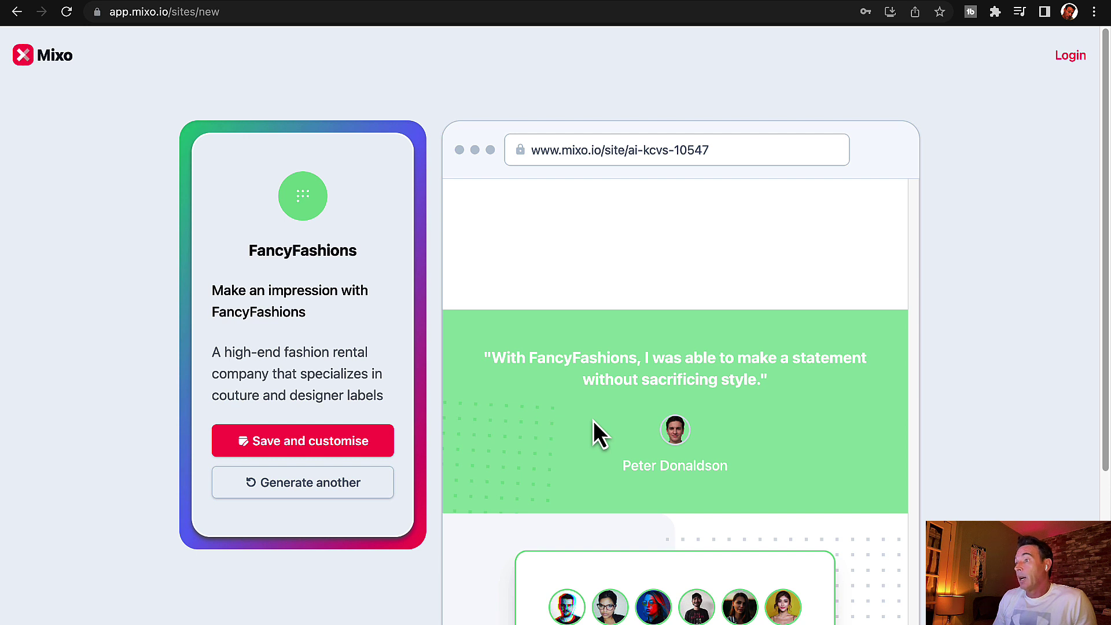
scroll(600, 434, "down", 2)
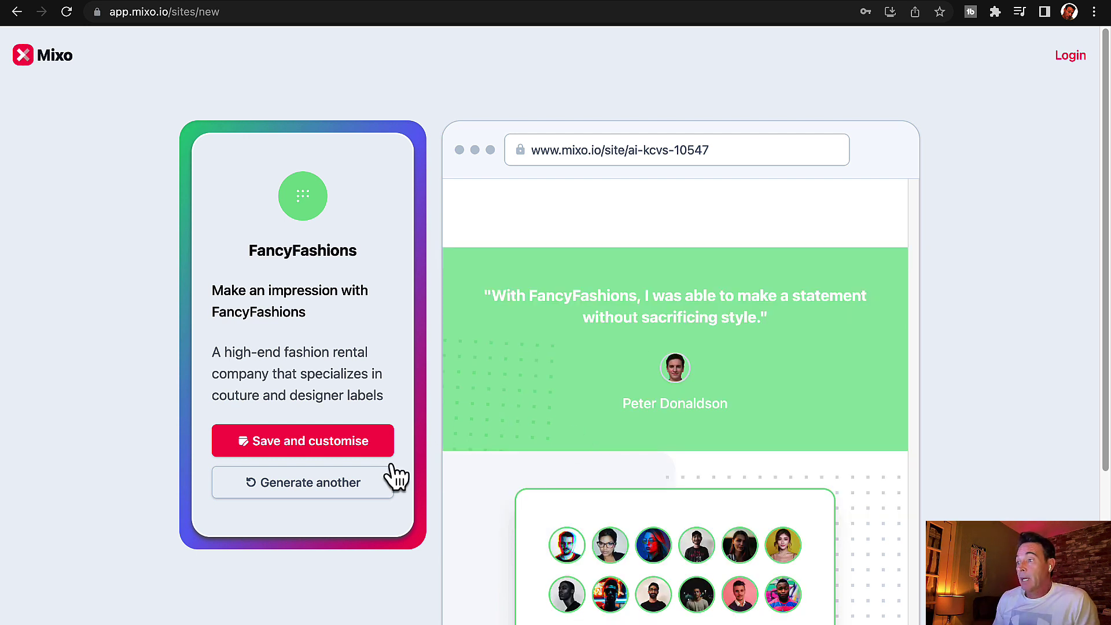
Step: Register a new Mixo account with an e-mail address and password, and let Chrome save the password
left_click(352, 450)
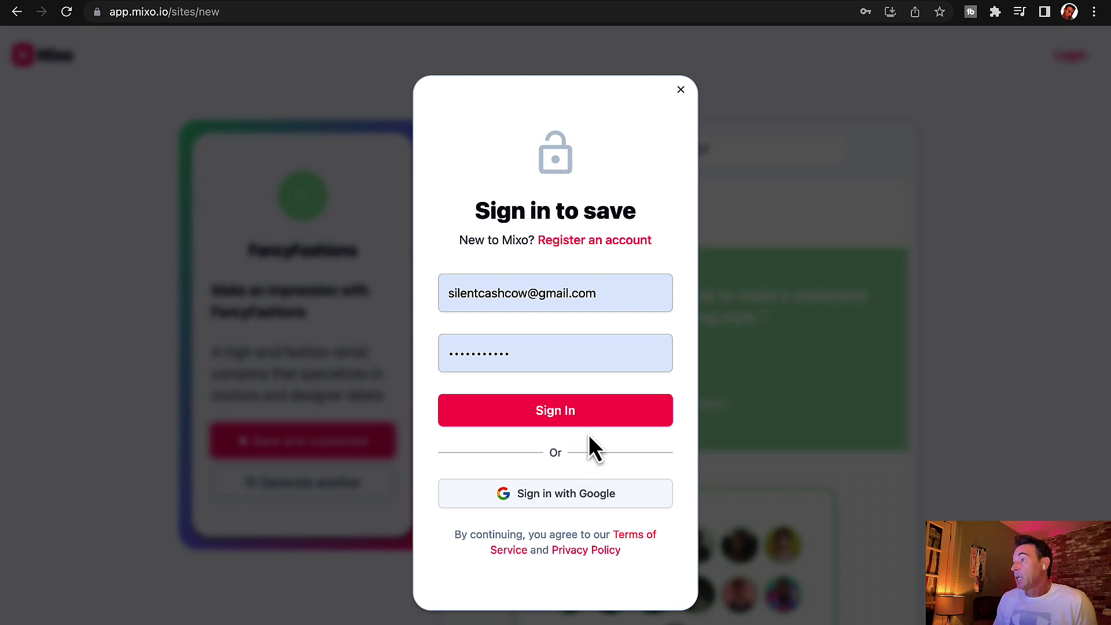
left_click(597, 295)
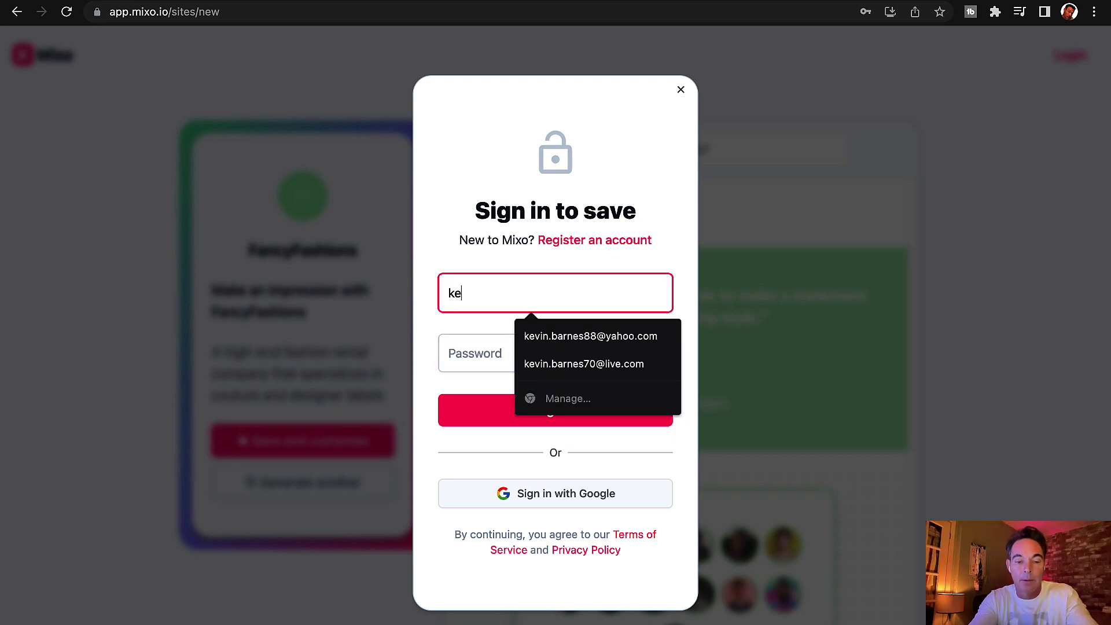
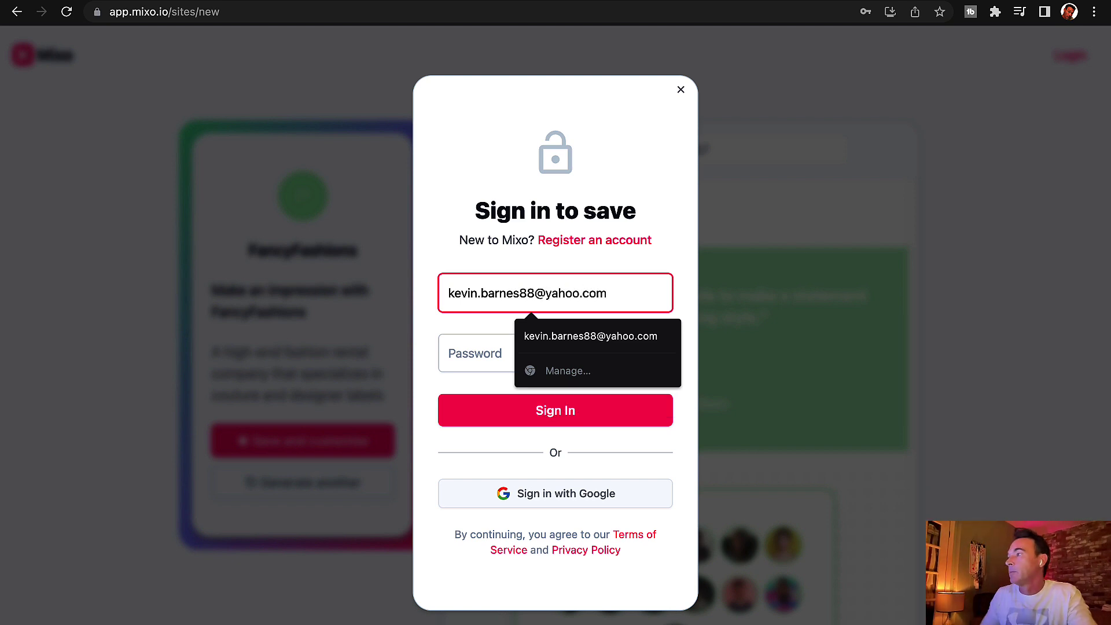
left_click(450, 360)
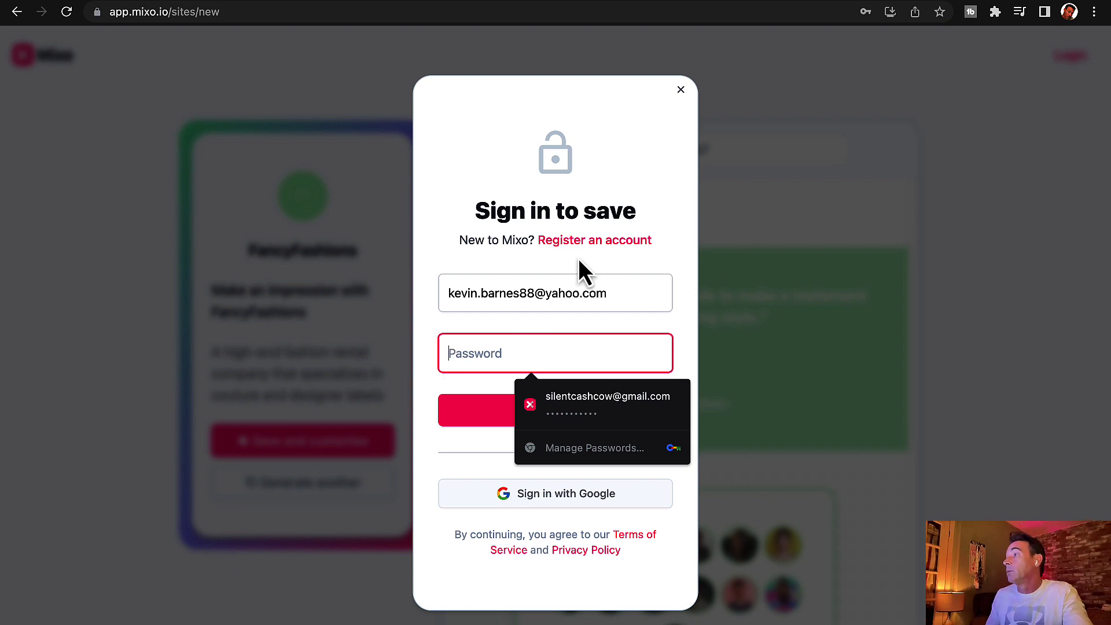
left_click(591, 242)
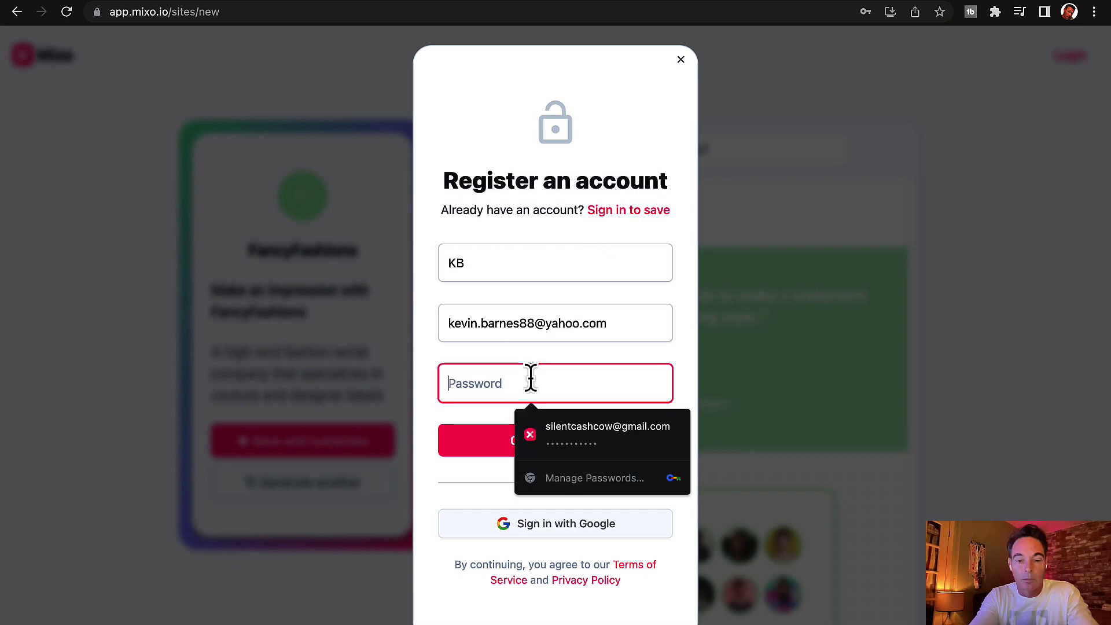
type("•••••••••••")
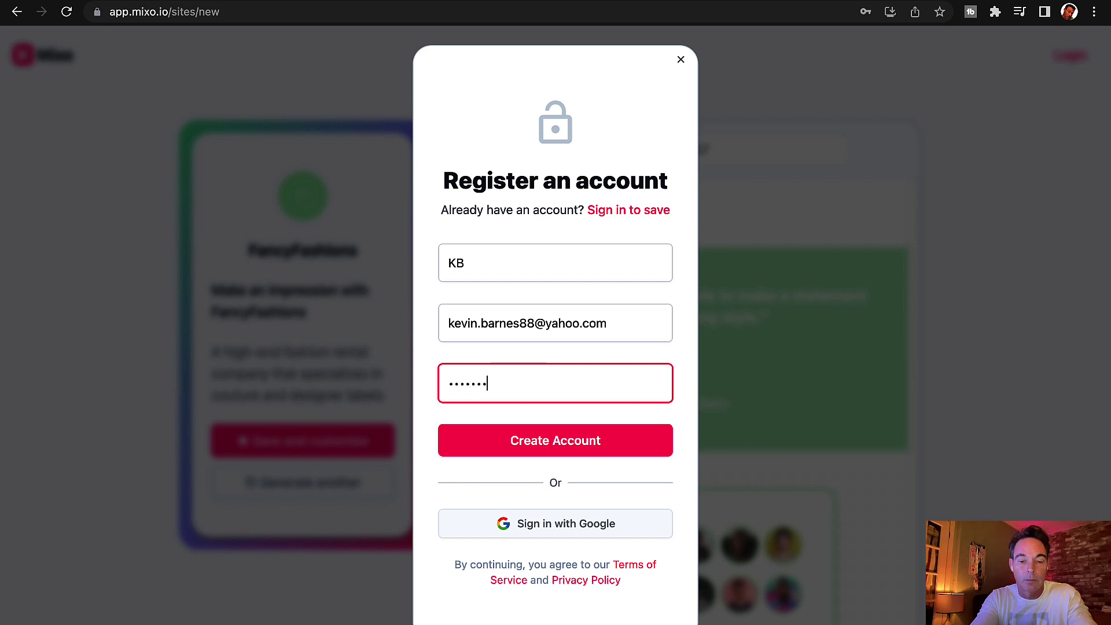
left_click(610, 446)
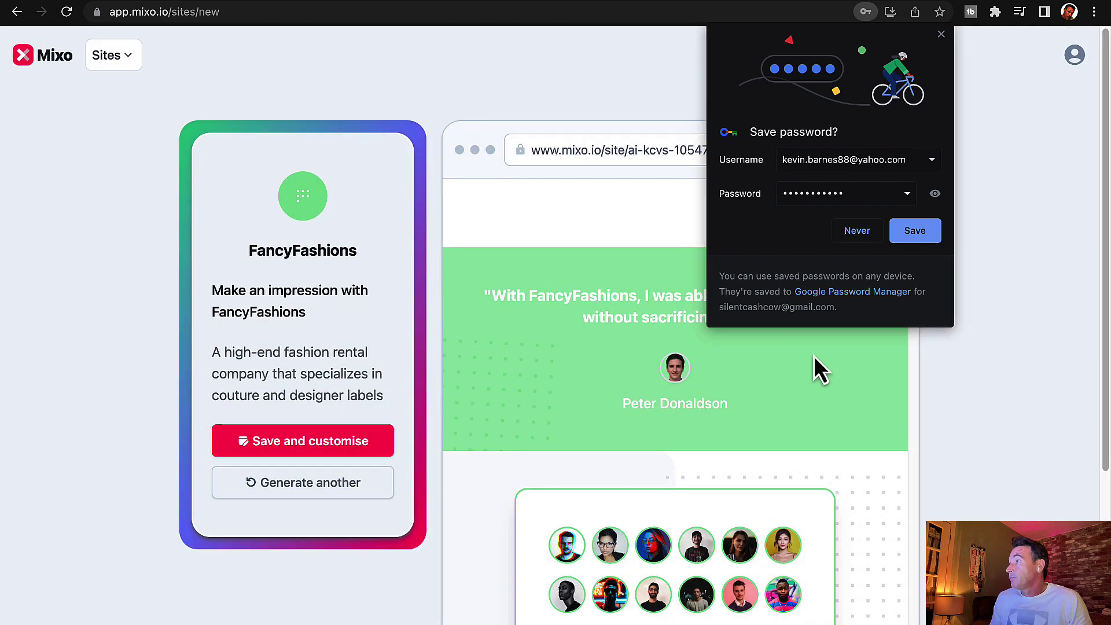
left_click(917, 231)
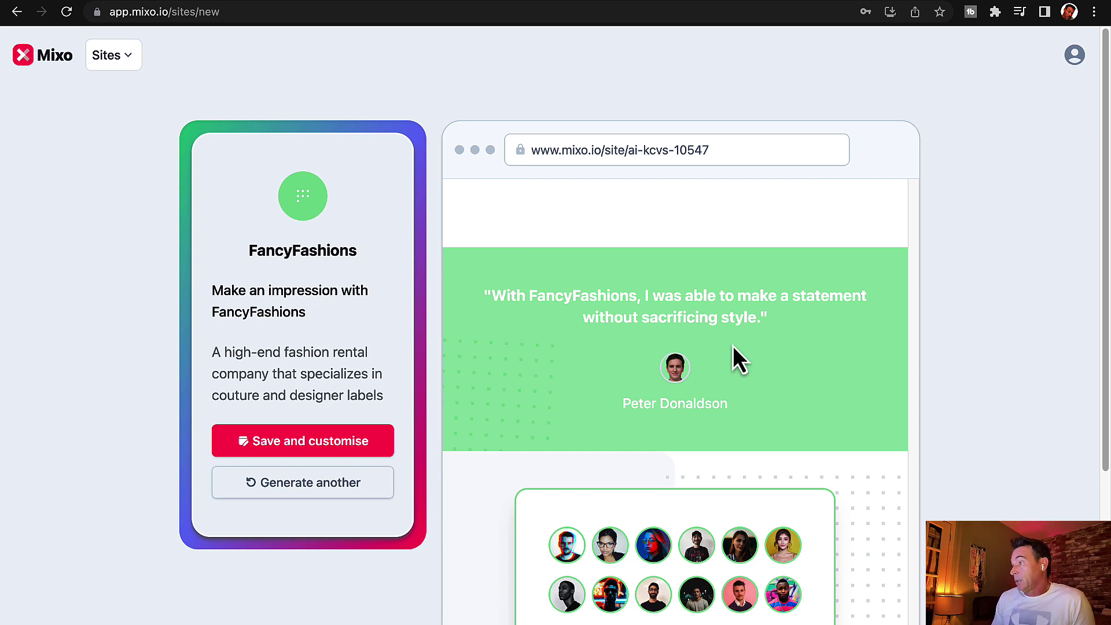
Step: Save the site to the new account so Mixo regenerates it as the red FancyFashion page
left_click(346, 454)
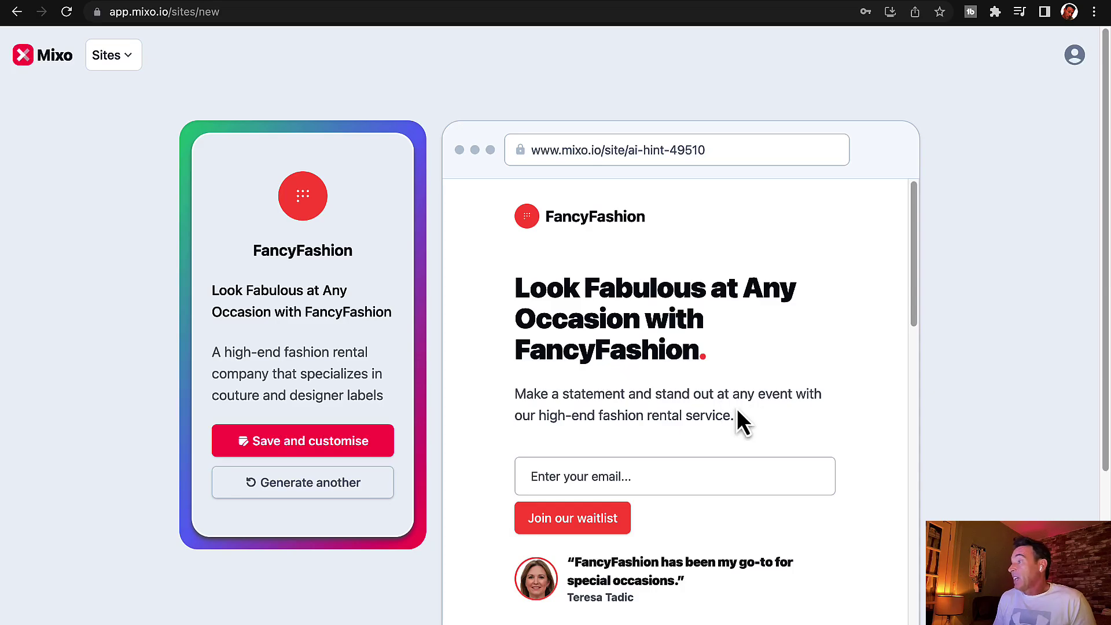
scroll(738, 408, "down", 10)
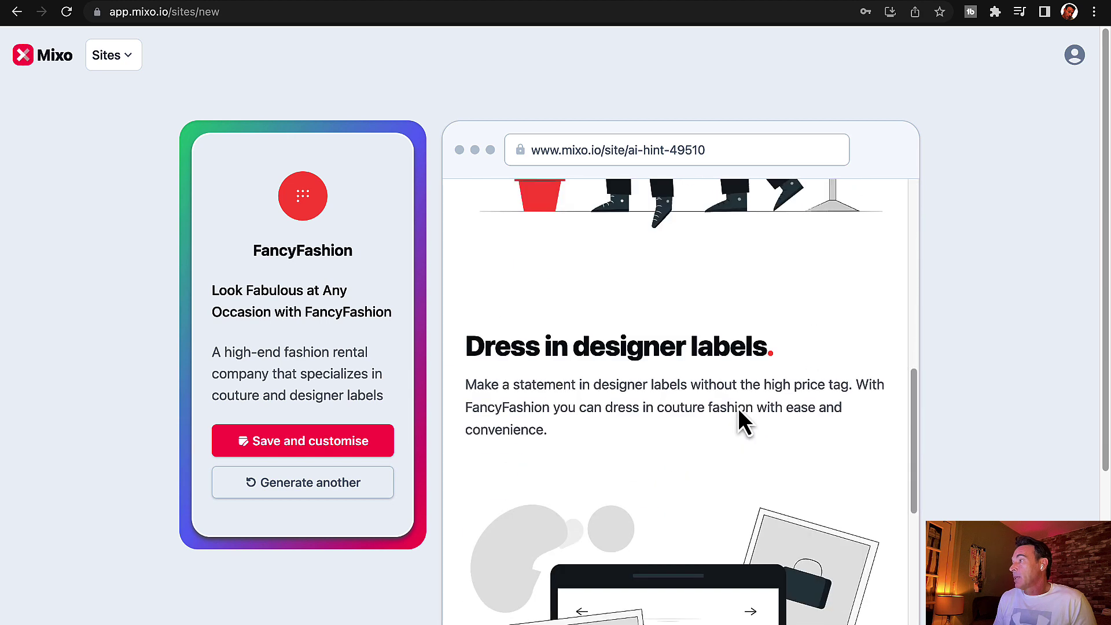
scroll(738, 405, "down", 12)
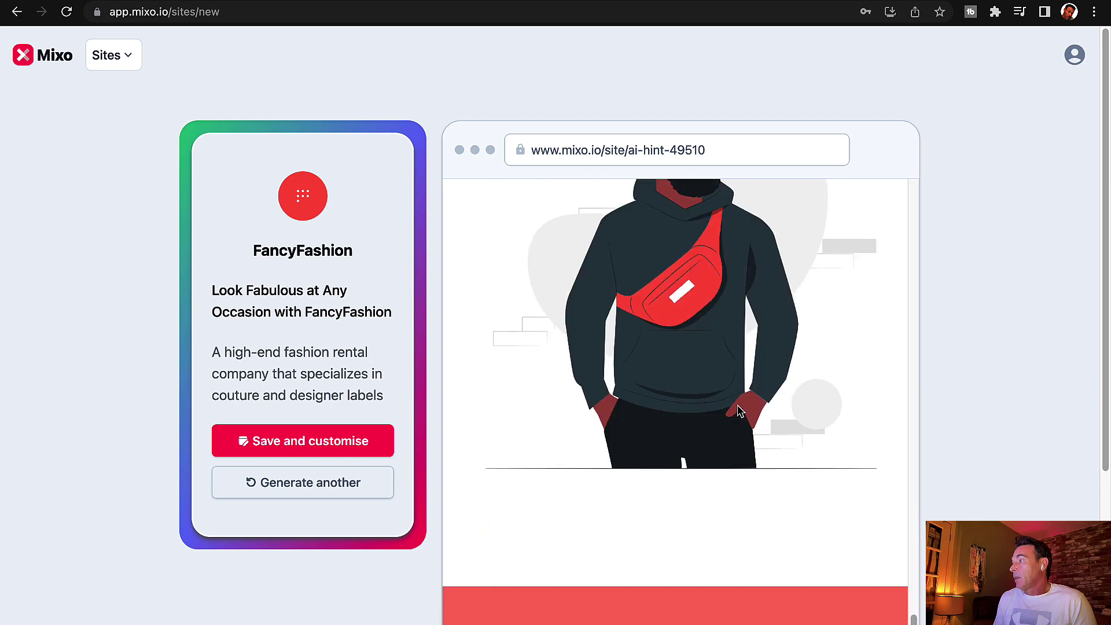
scroll(737, 408, "down", 10)
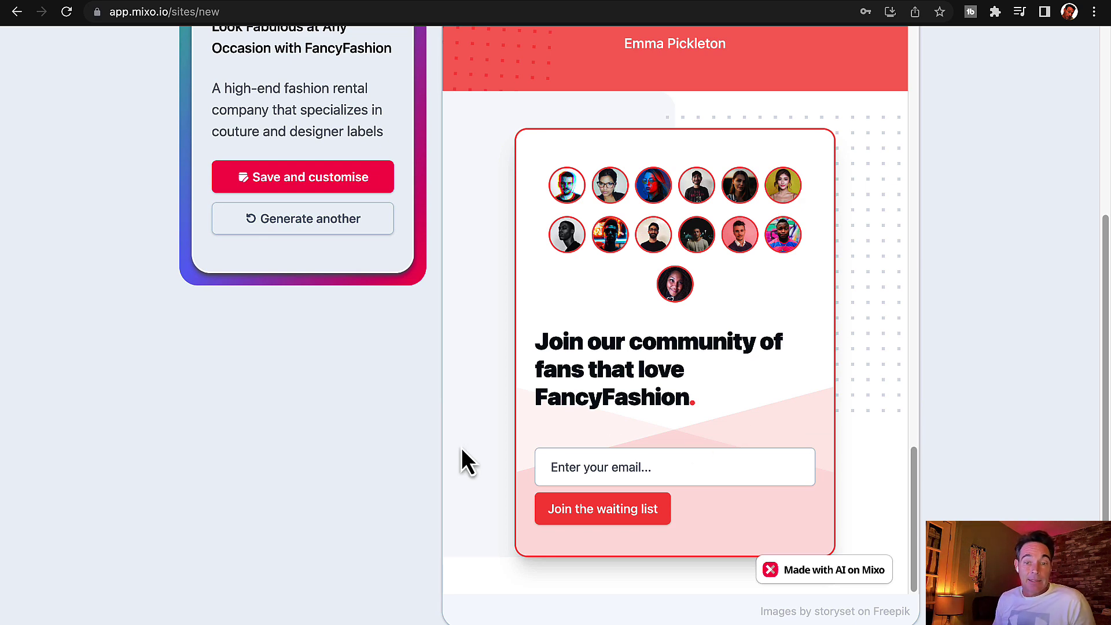
scroll(469, 451, "up", 10)
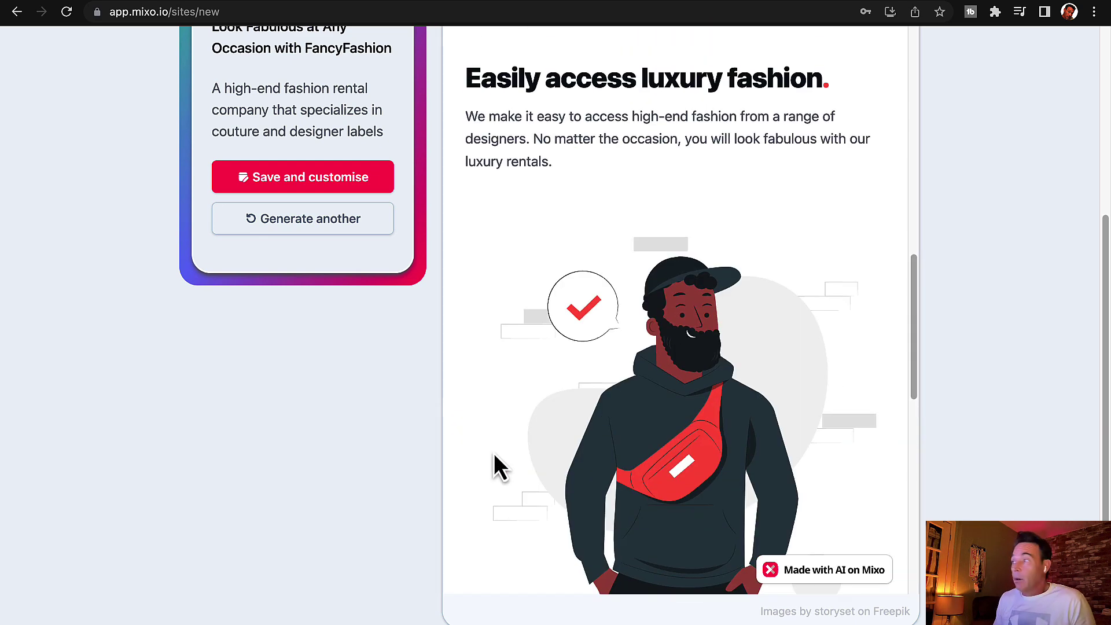
scroll(499, 453, "up", 10)
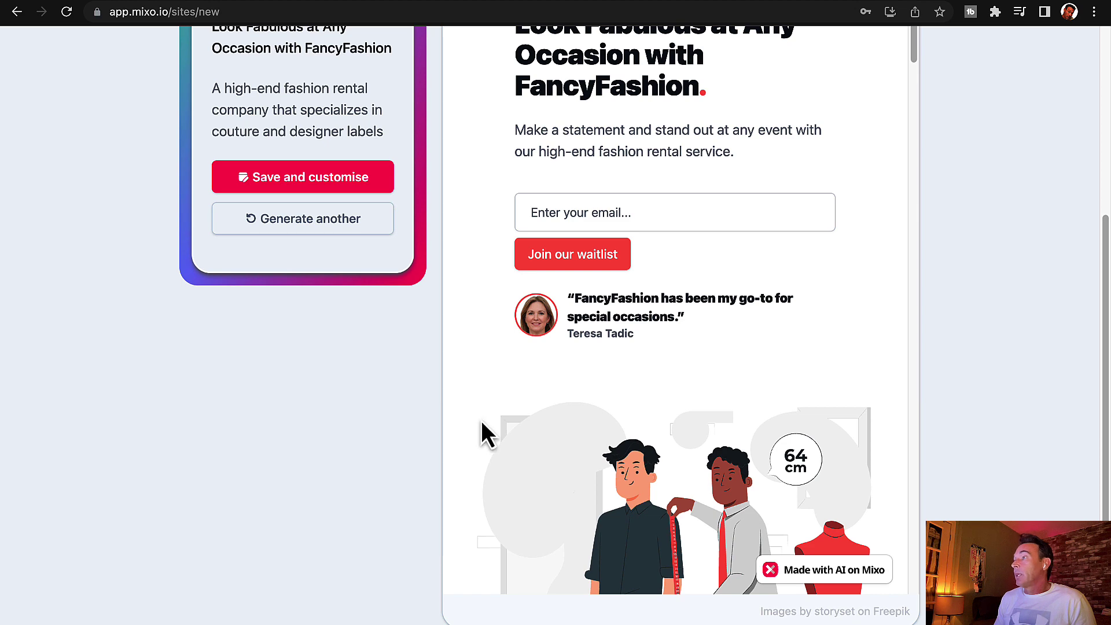
left_click(356, 183)
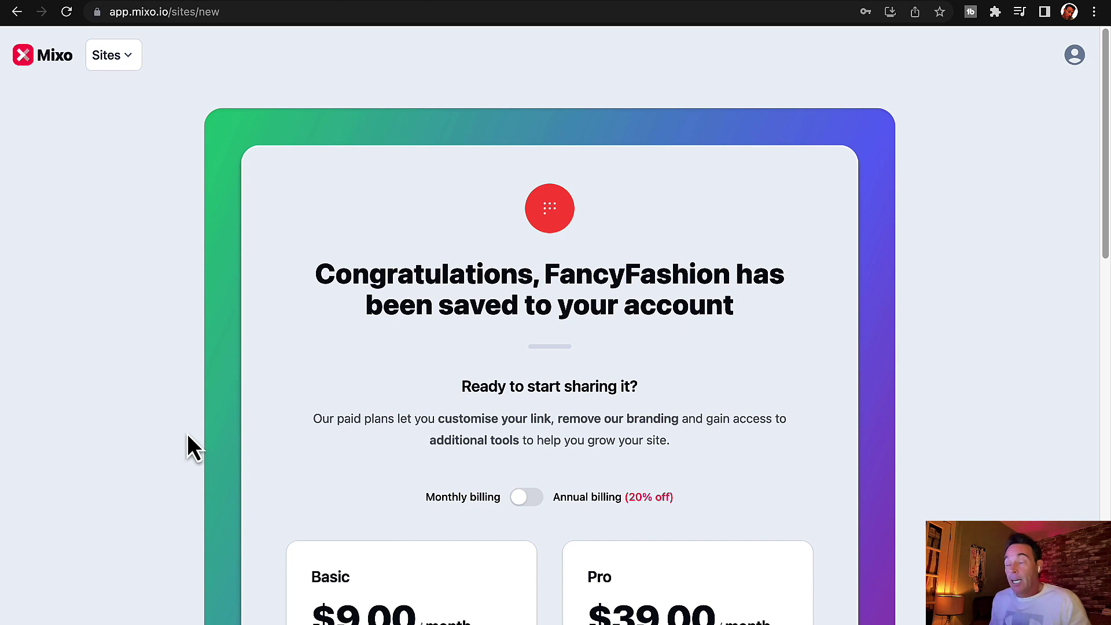
Step: Look over the Basic and Pro pricing plans and select the Pro plan at $39.00/month
scroll(184, 418, "down", 5)
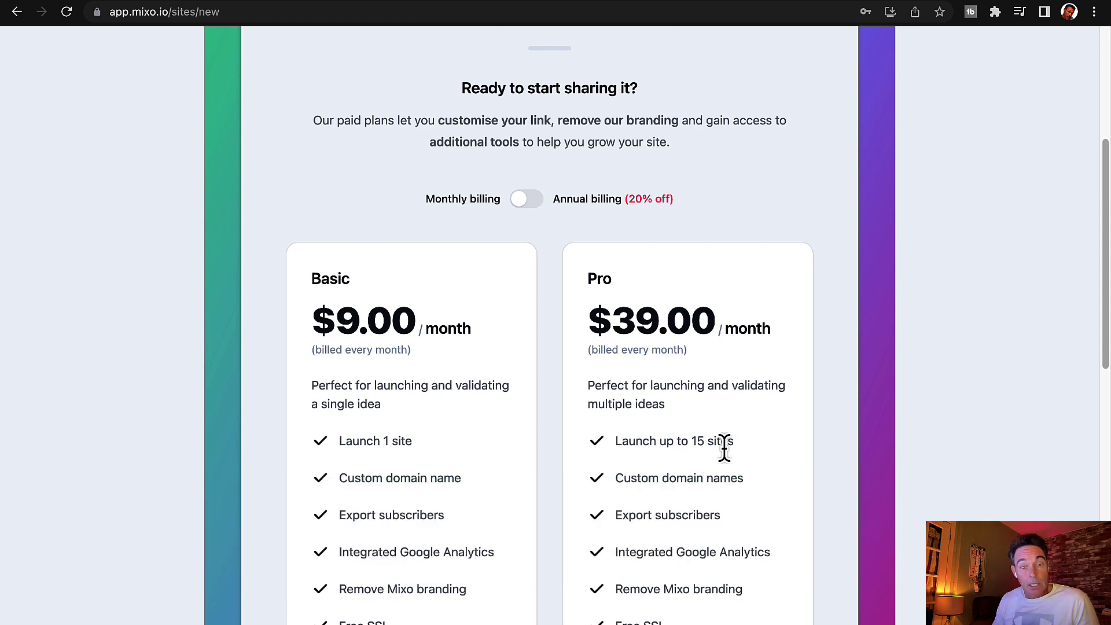
scroll(692, 464, "down", 5)
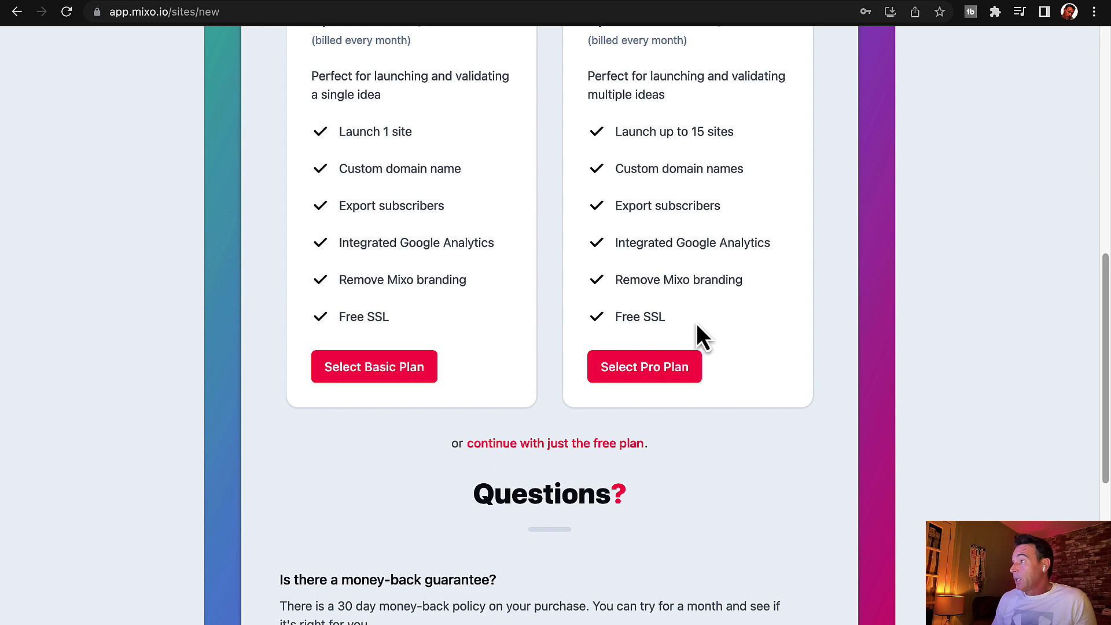
left_click(677, 345)
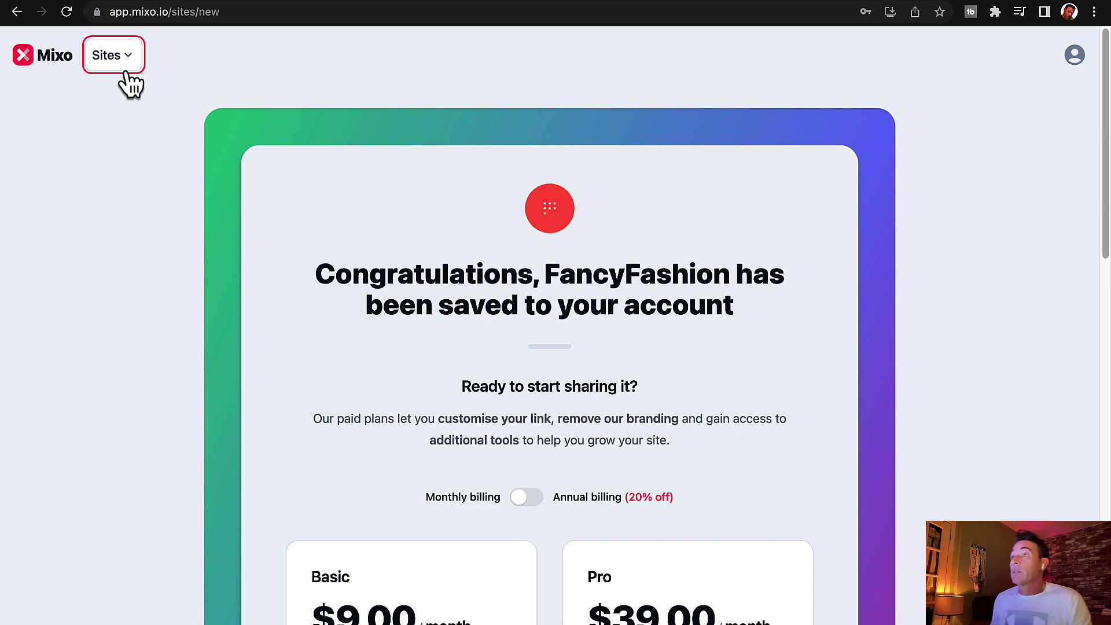
Step: Start a new site and generate FitEvents from the example virtual fitness races idea
left_click(128, 63)
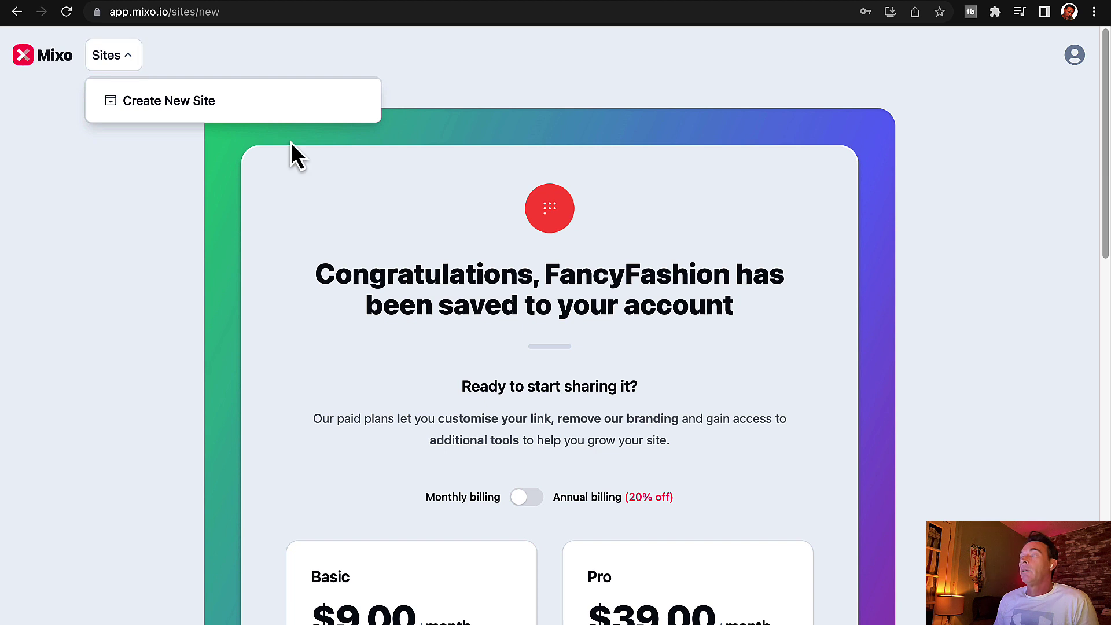
left_click(179, 118)
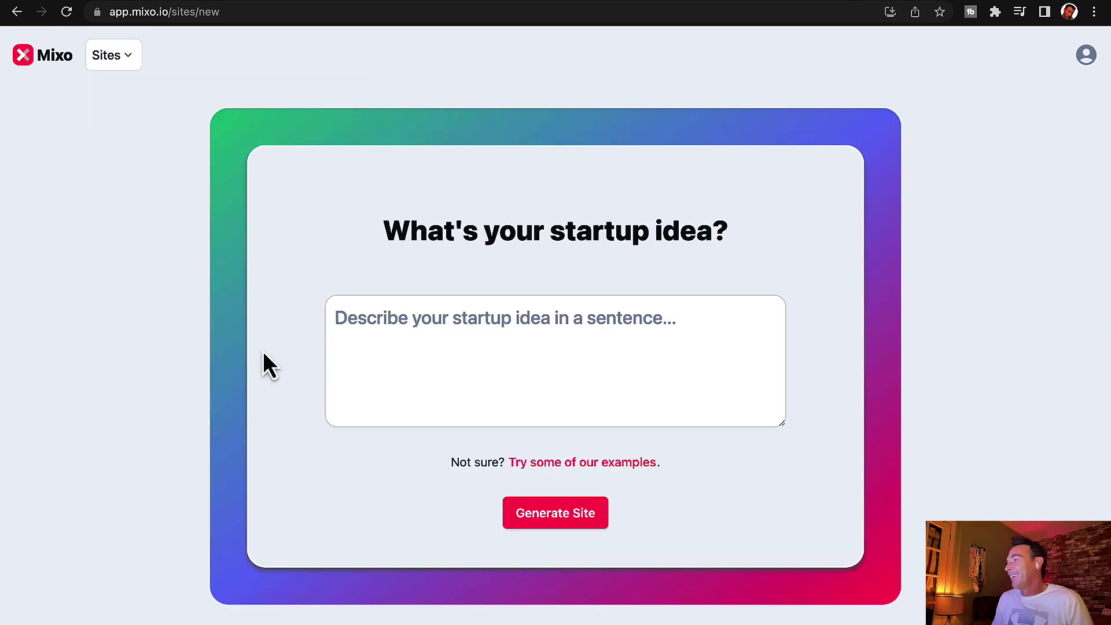
left_click(392, 342)
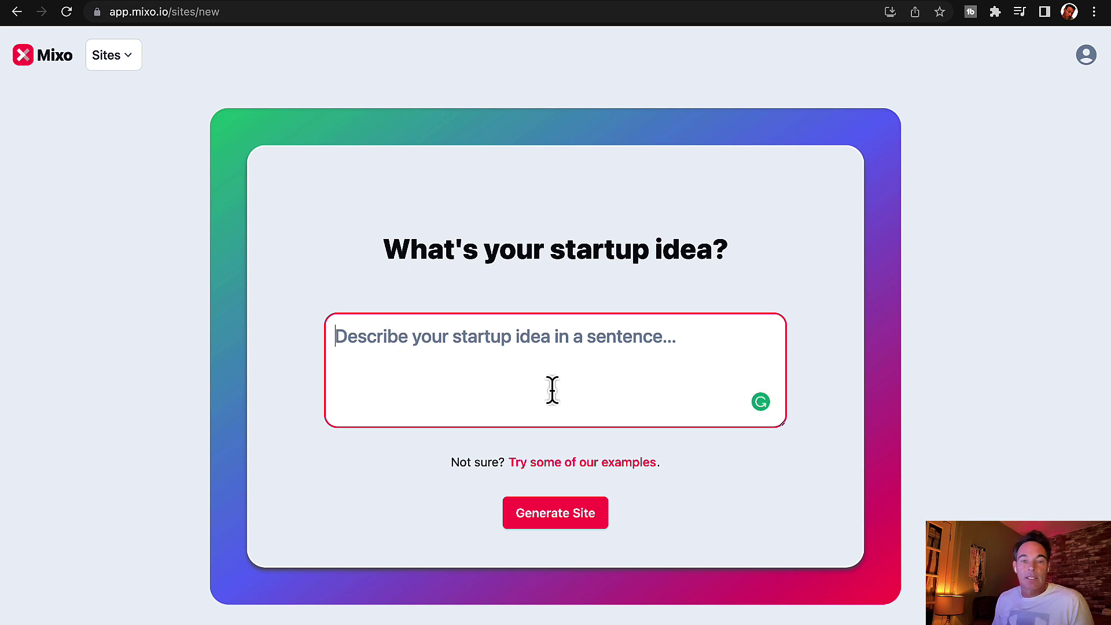
left_click(569, 462)
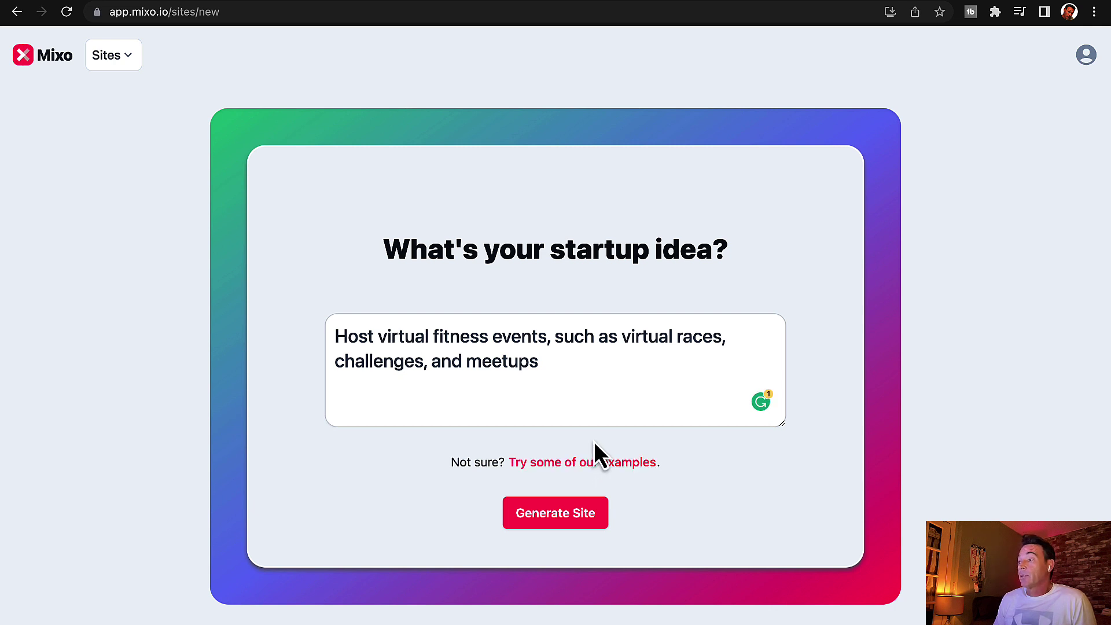
left_click(569, 520)
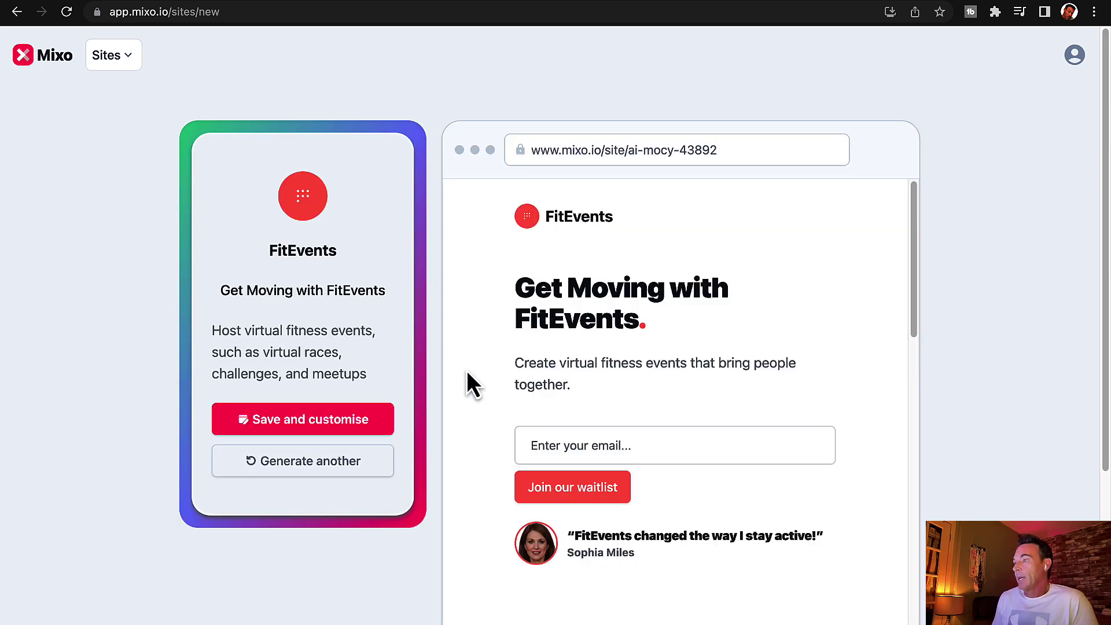
Step: Save the FitEvents site and scroll down to the Basic and Pro plan choices
scroll(466, 371, "down", 5)
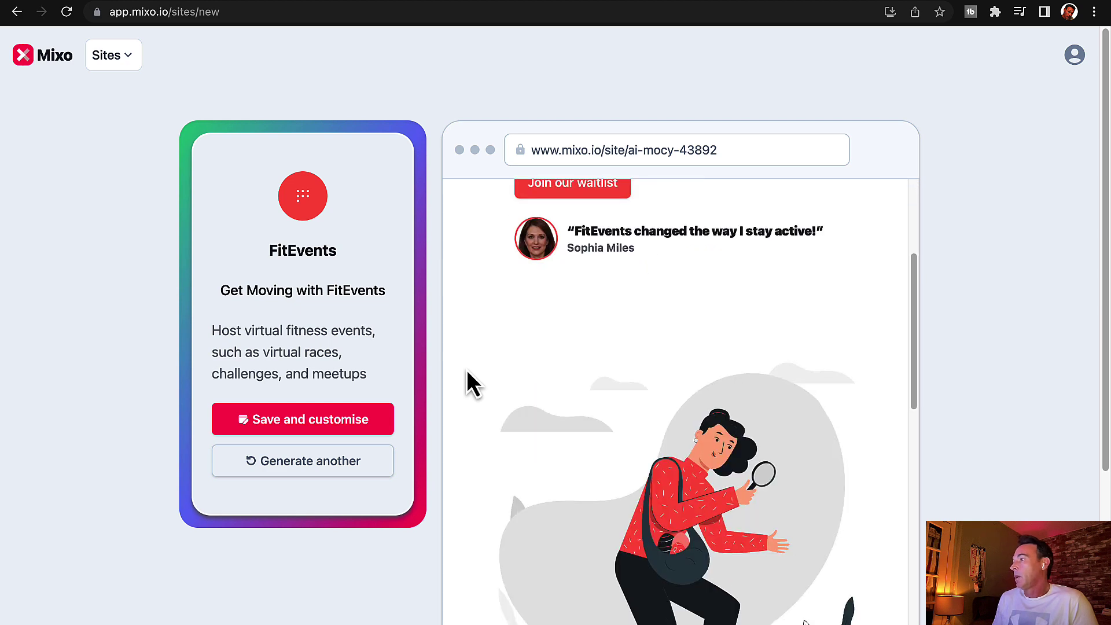
scroll(466, 369, "up", 5)
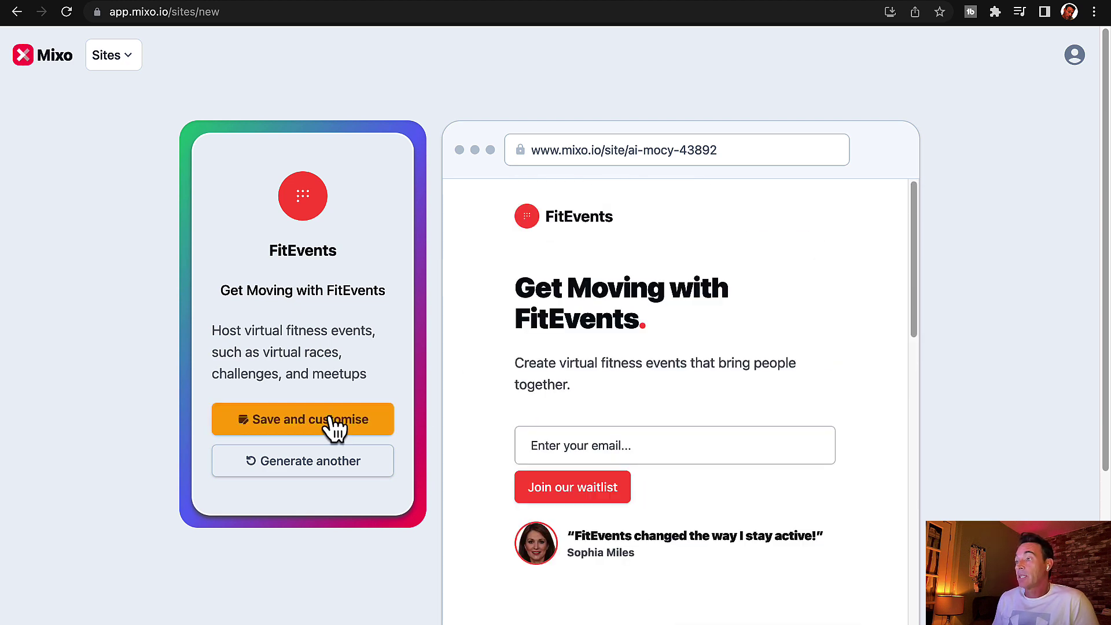
left_click(335, 427)
scroll(335, 414, "down", 10)
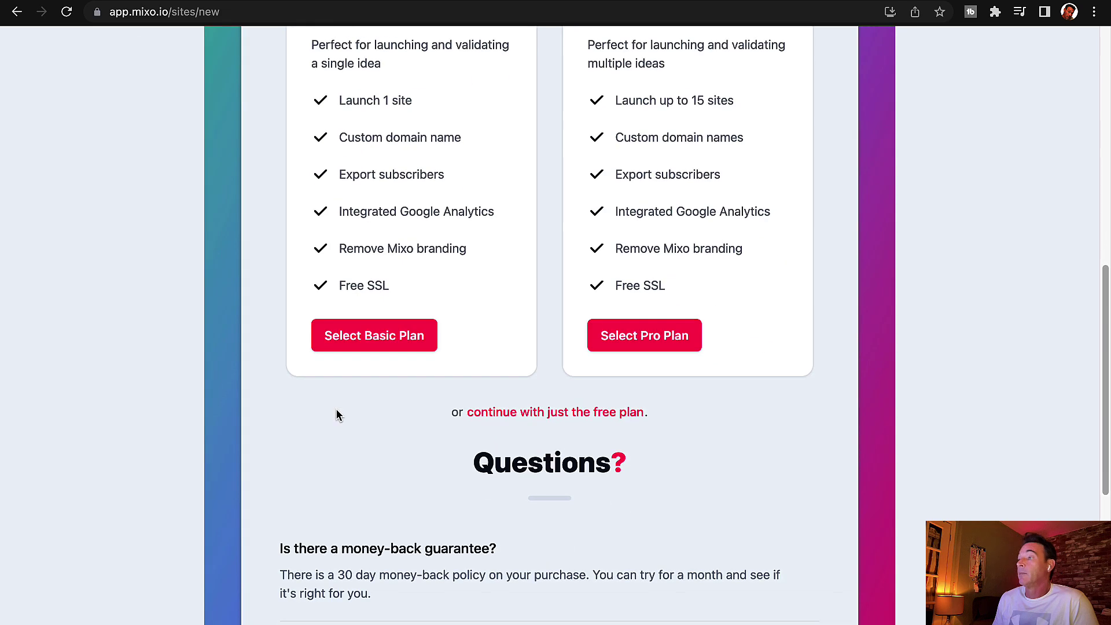
scroll(338, 415, "up", 10)
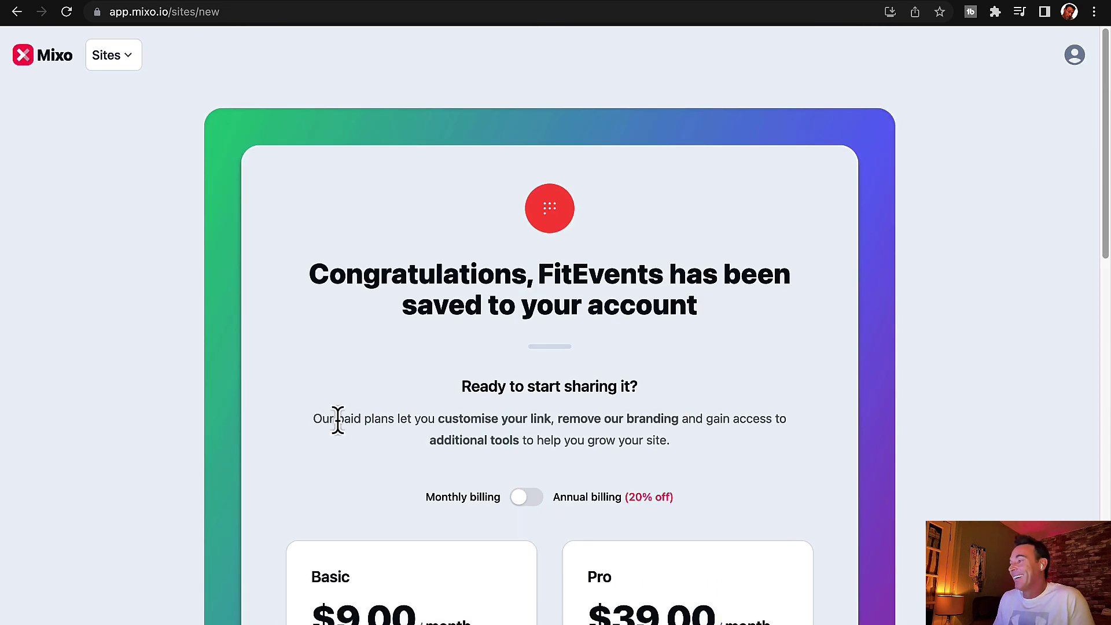
scroll(358, 440, "down", 12)
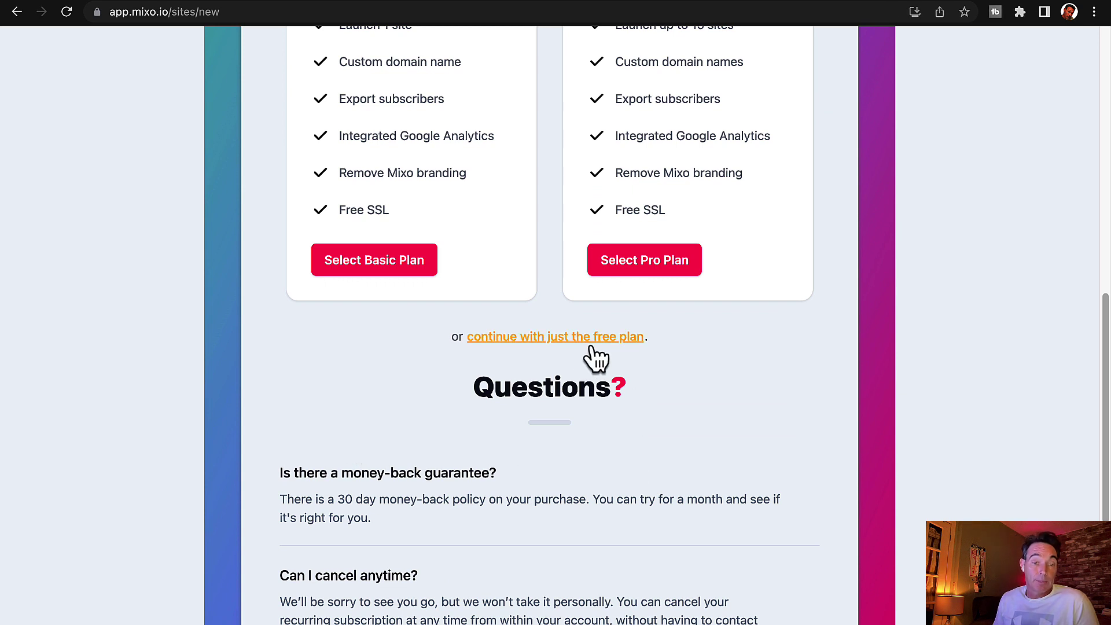
Step: Continue with the free plan and scroll through the FitEvents preview in the editor
left_click(590, 346)
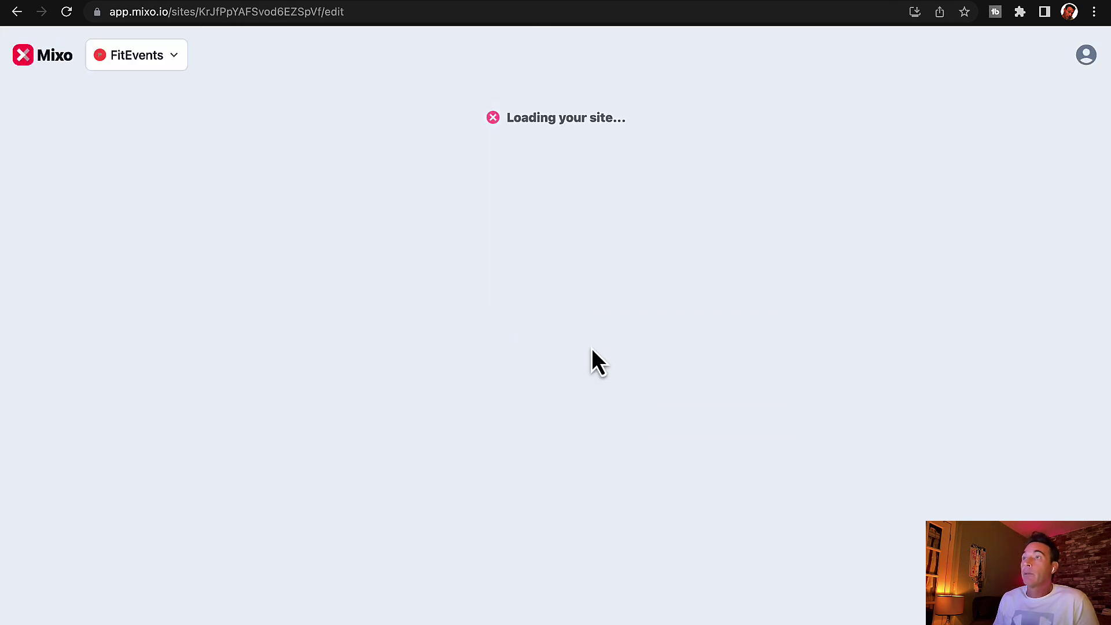
scroll(507, 426, "down", 5)
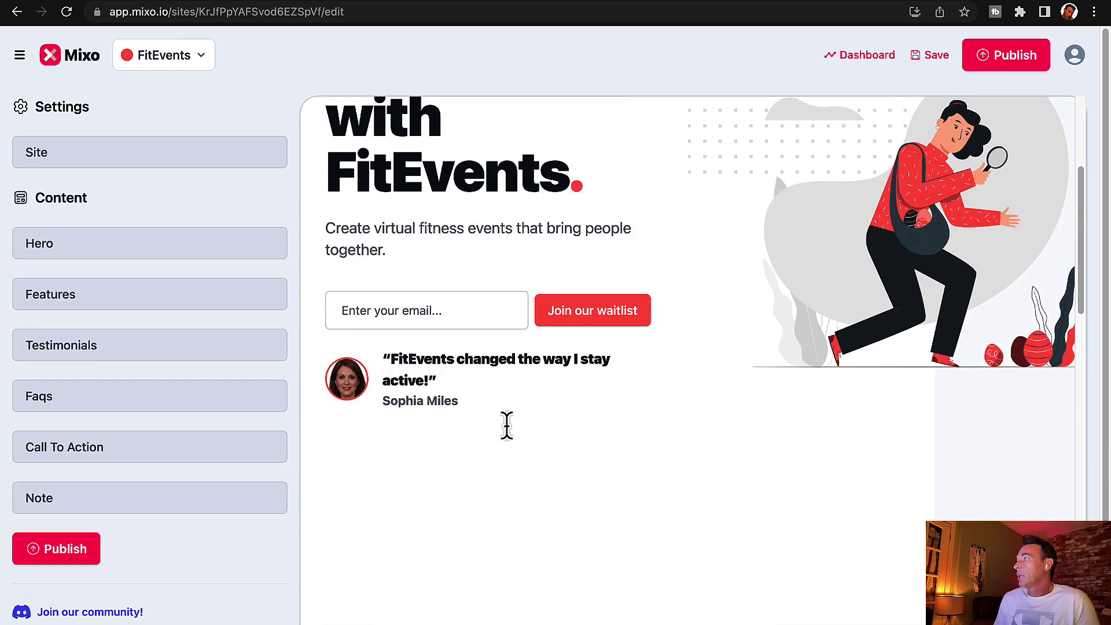
scroll(507, 429, "down", 5)
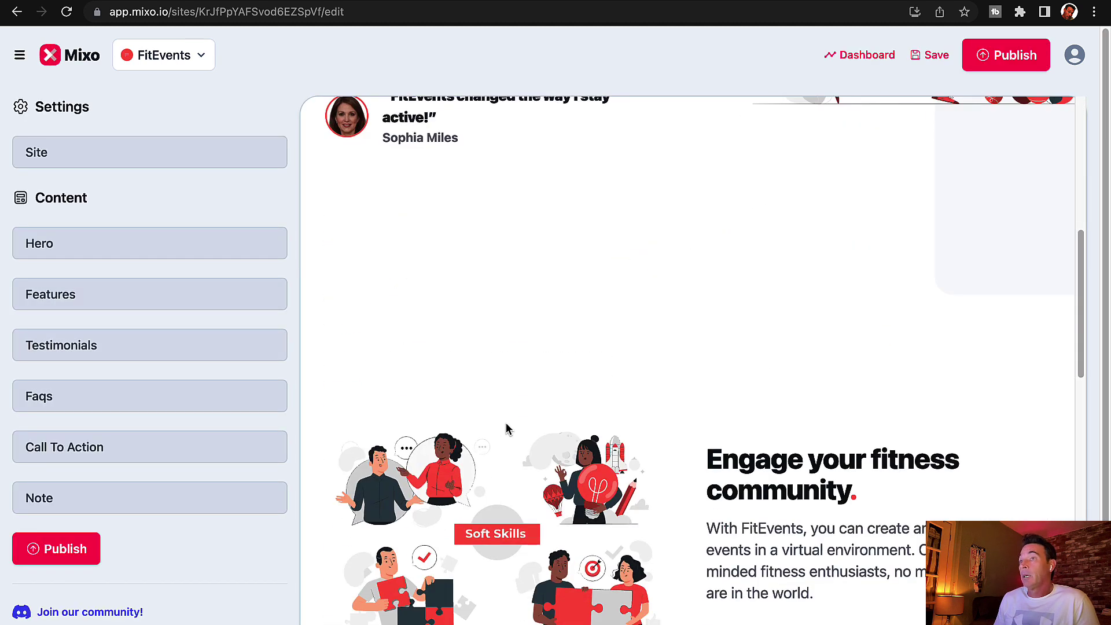
scroll(507, 427, "up", 10)
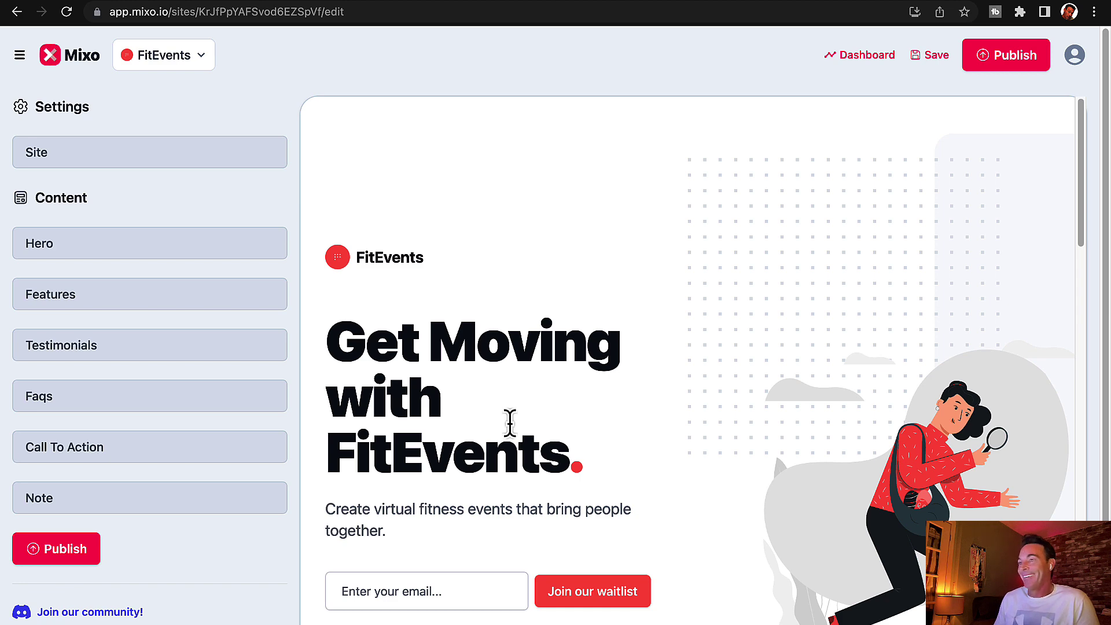
scroll(510, 421, "down", 6)
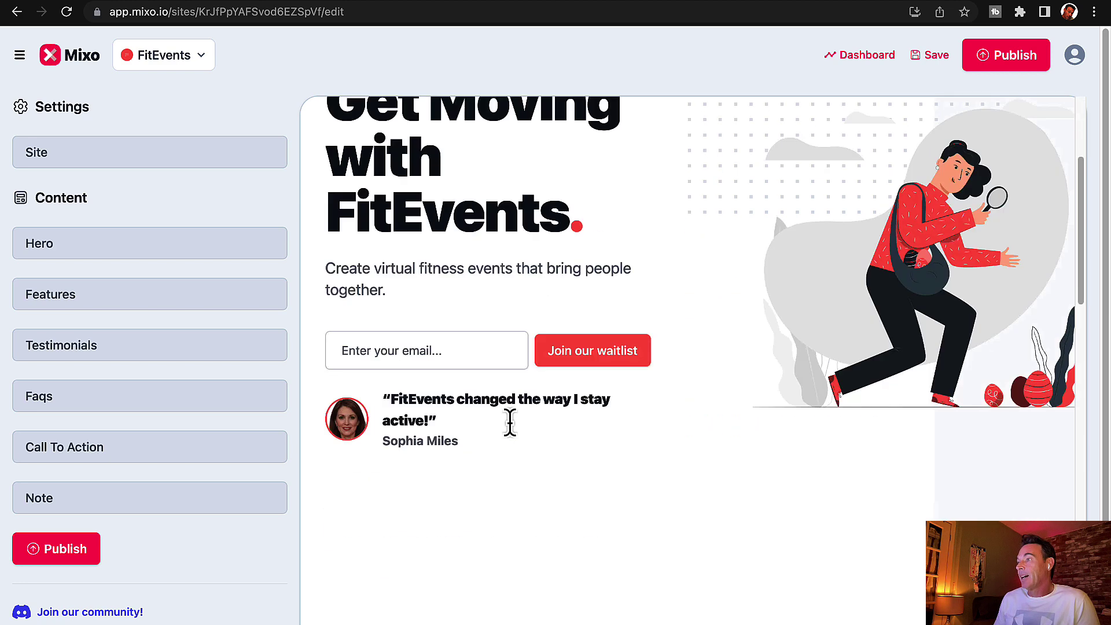
scroll(481, 384, "up", 6)
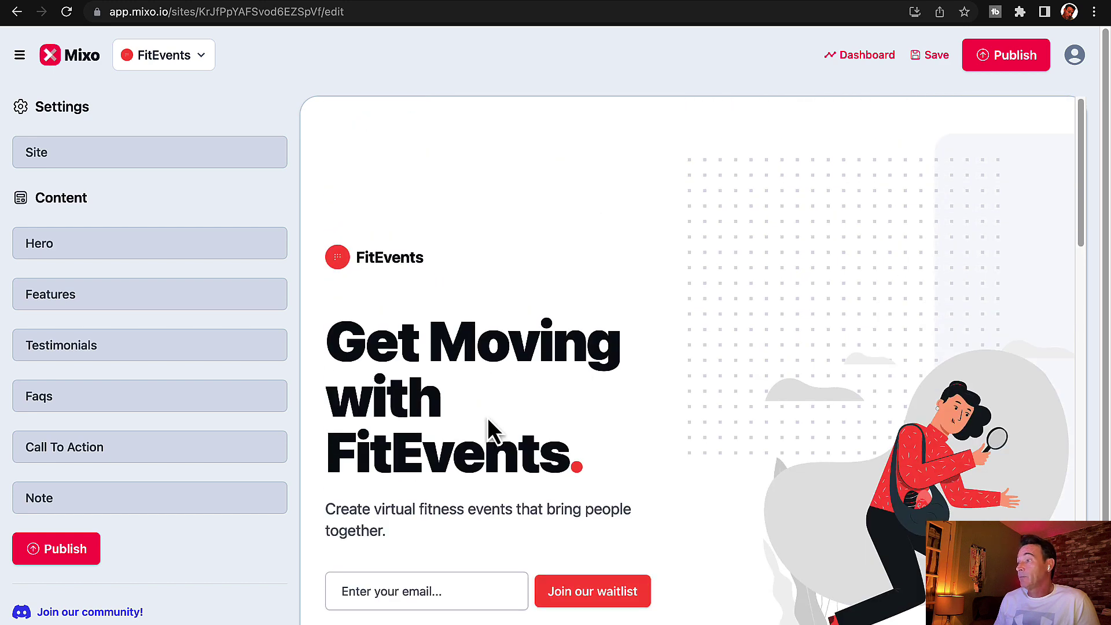
Step: Expand the Hero section and turn the Get Started CTA button on, then off again
left_click(62, 243)
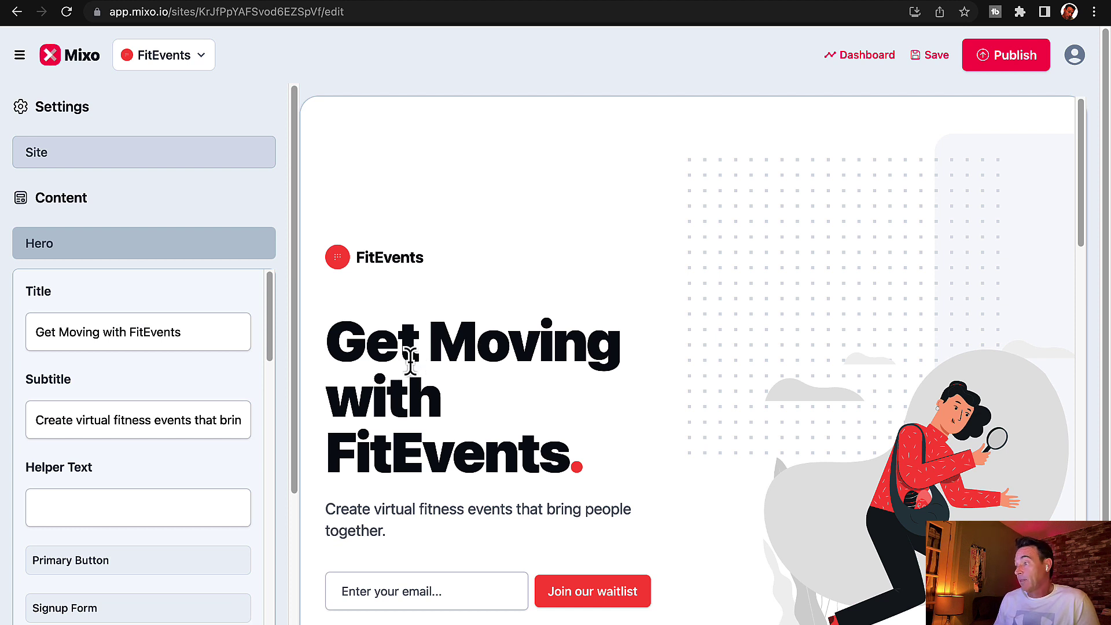
scroll(194, 468, "down", 5)
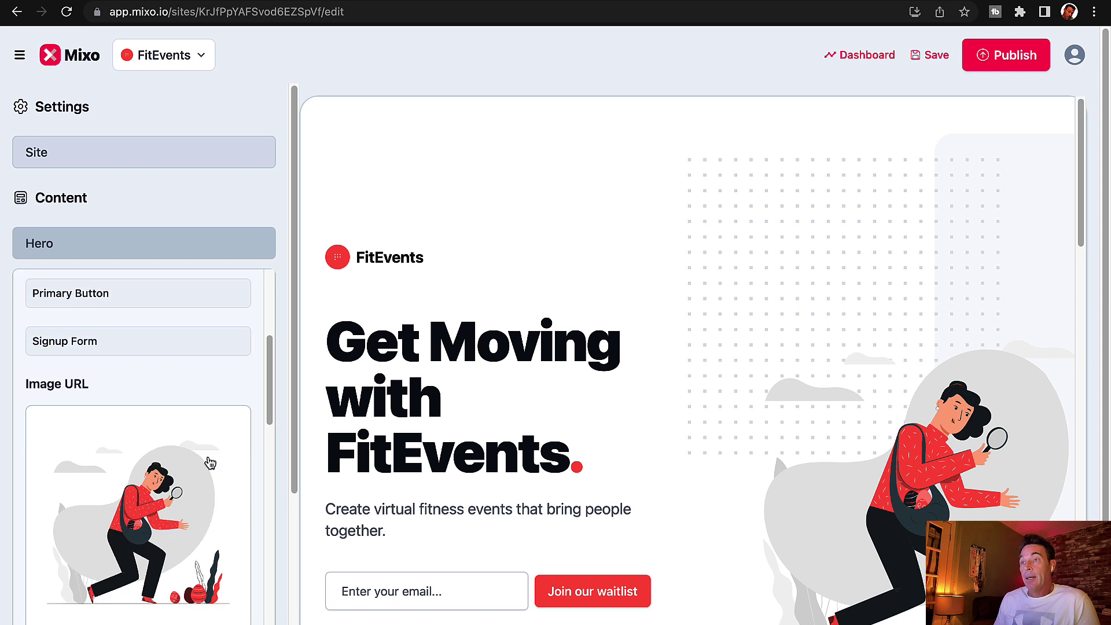
left_click(119, 295)
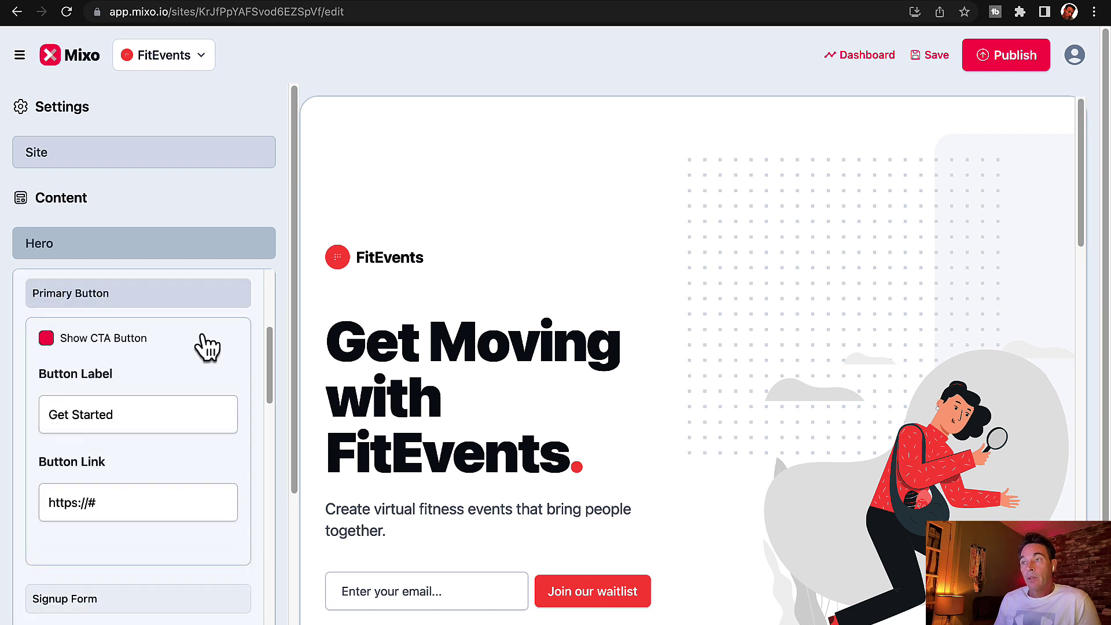
left_click(45, 339)
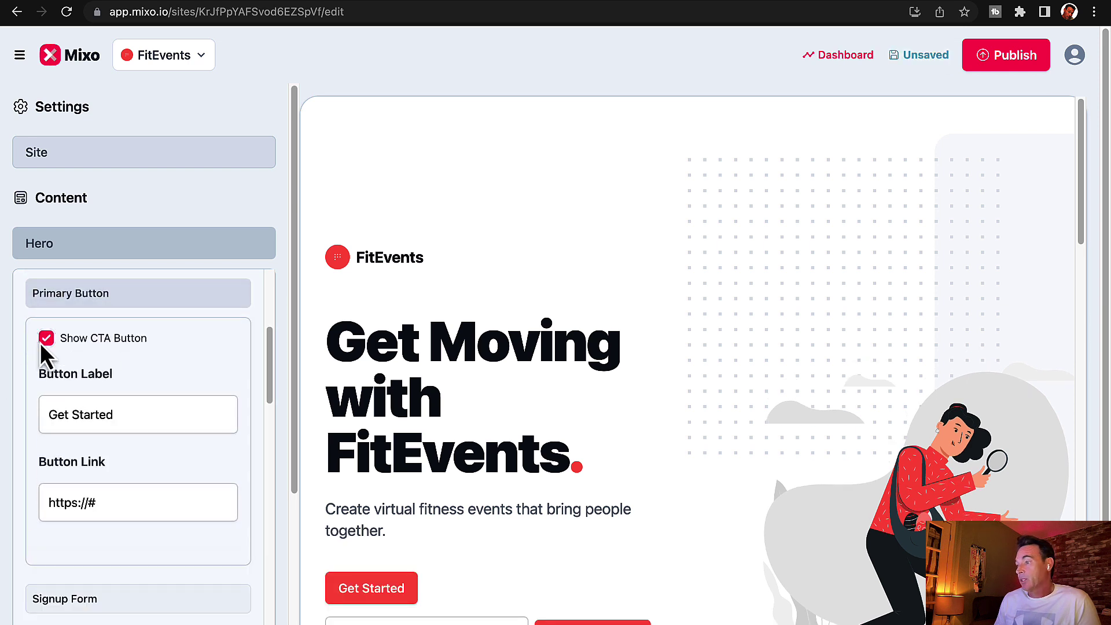
left_click(45, 339)
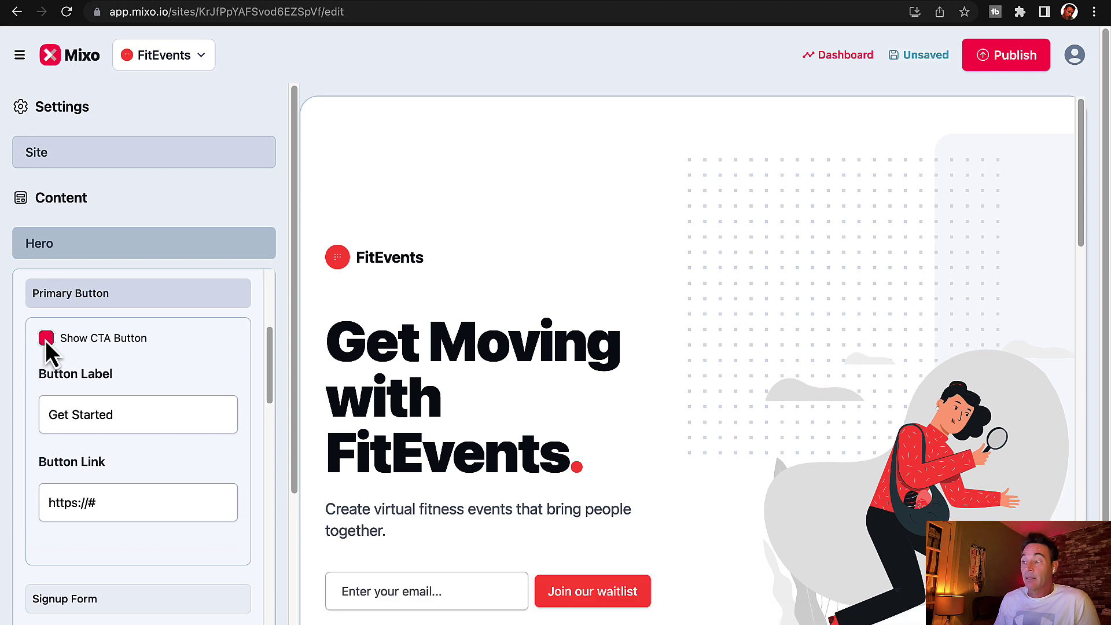
Step: Scroll to the hero reviewer photo and bring up the media library to replace it
scroll(210, 430, "down", 2)
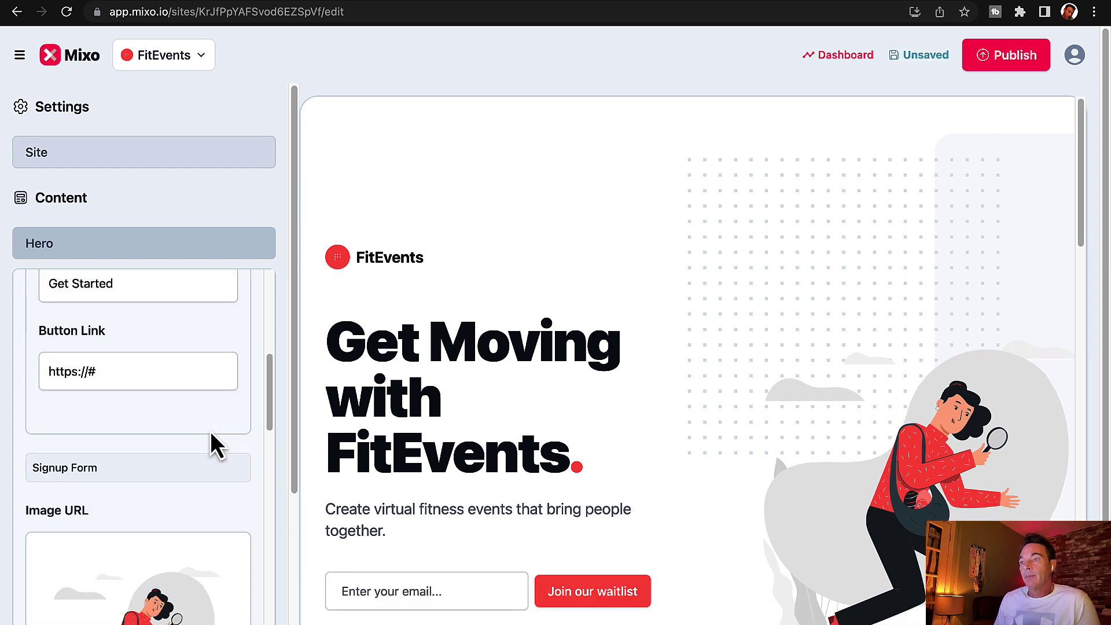
scroll(210, 432, "down", 3)
scroll(210, 432, "down", 2)
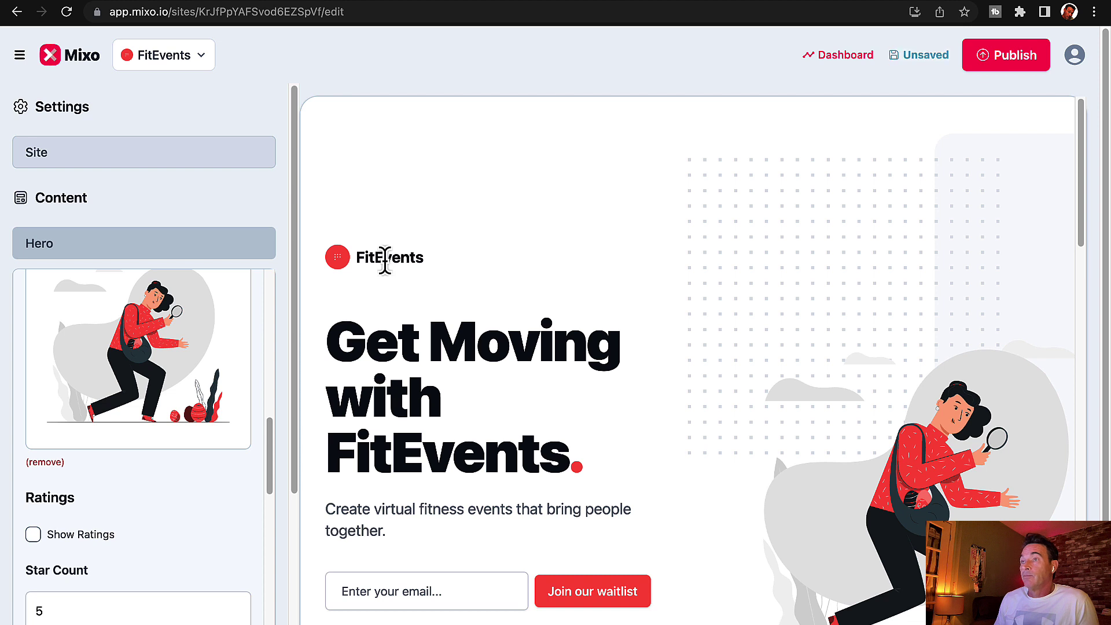
scroll(154, 523, "down", 5)
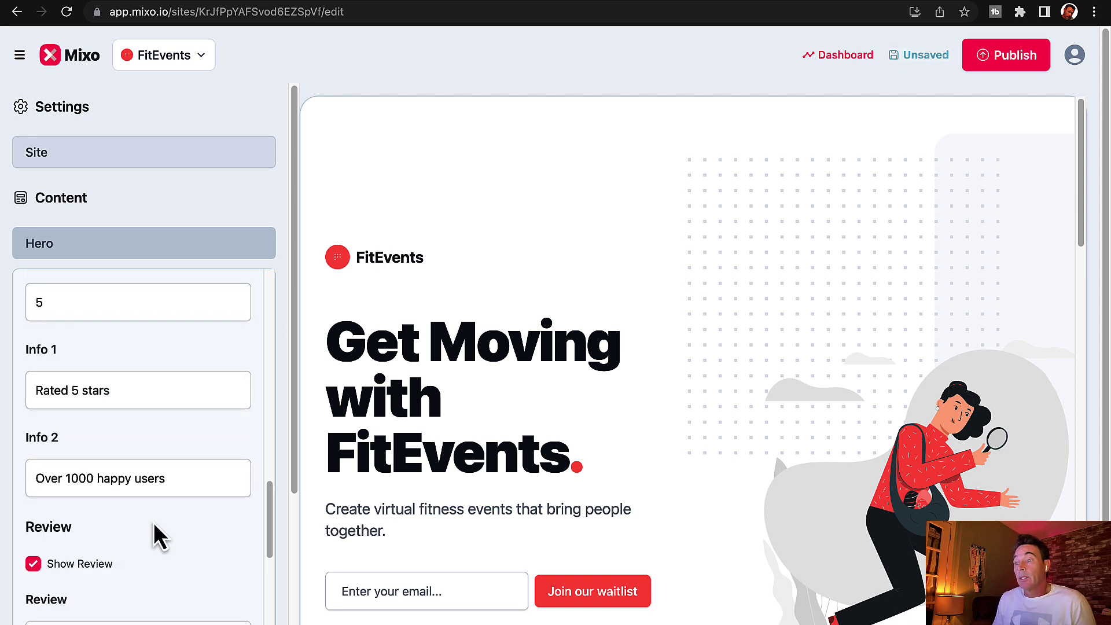
scroll(154, 522, "down", 2)
scroll(154, 523, "down", 5)
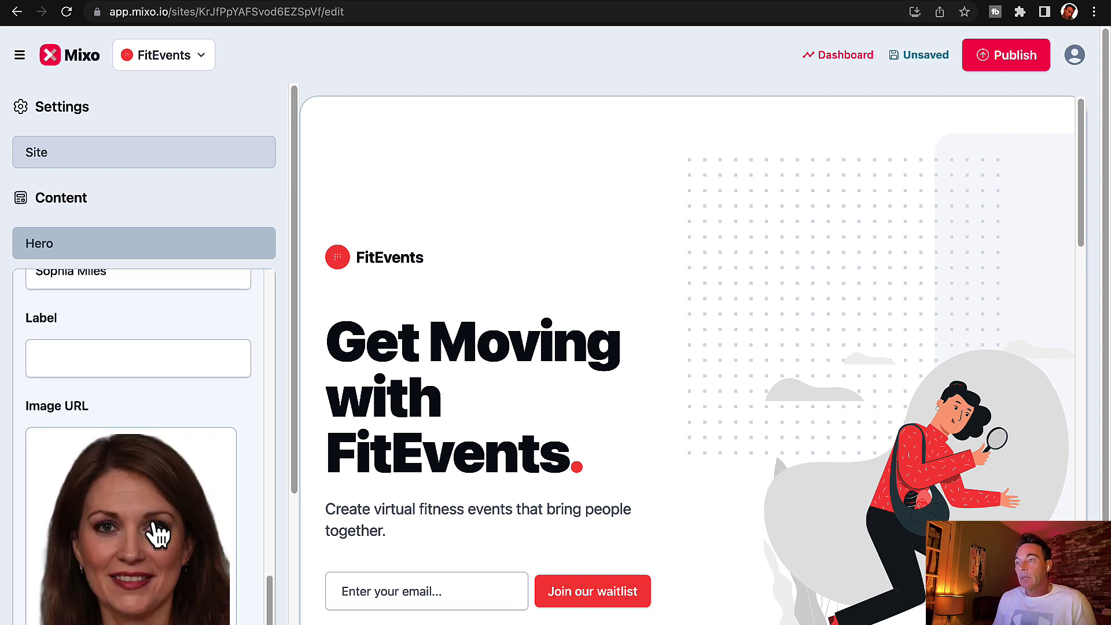
left_click(154, 527)
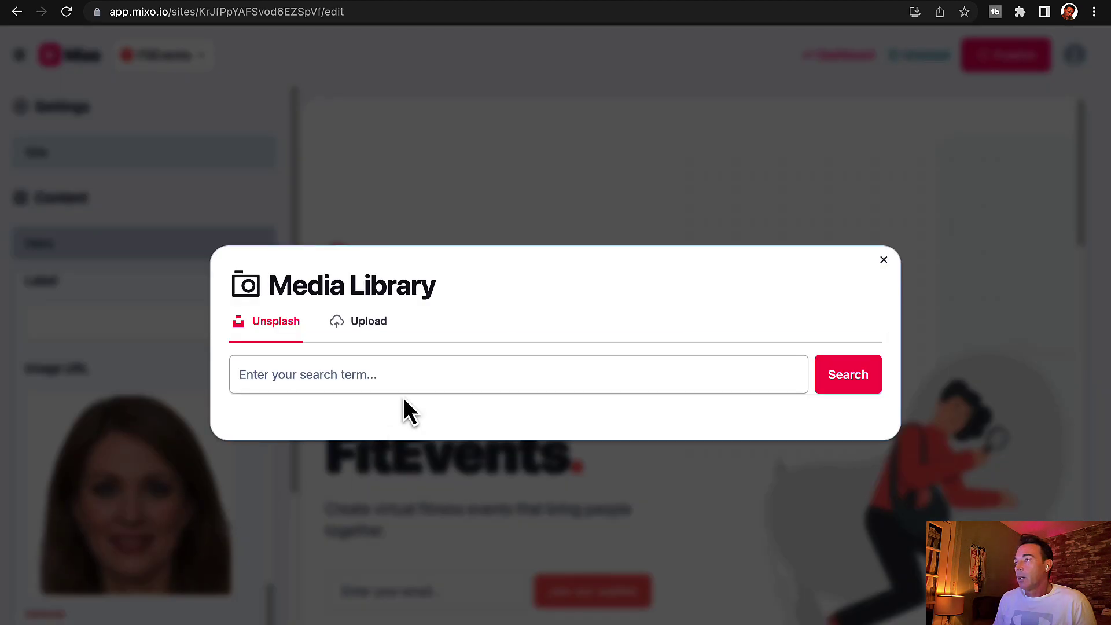
Step: Upload the monkey portrait PNG as the hero reviewer photo
left_click(373, 324)
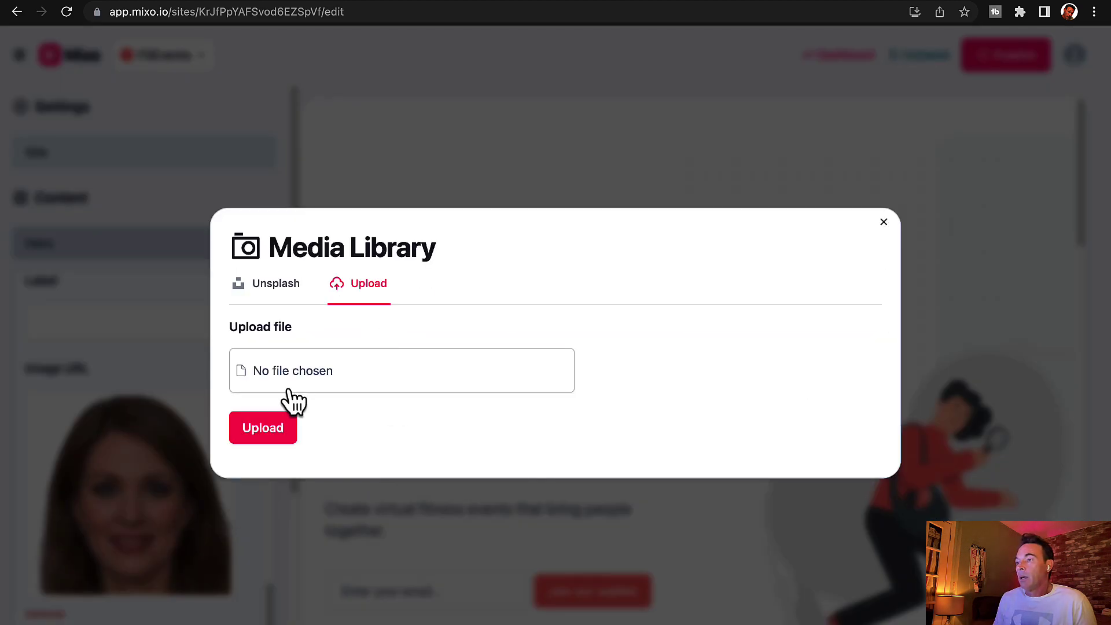
left_click(290, 391)
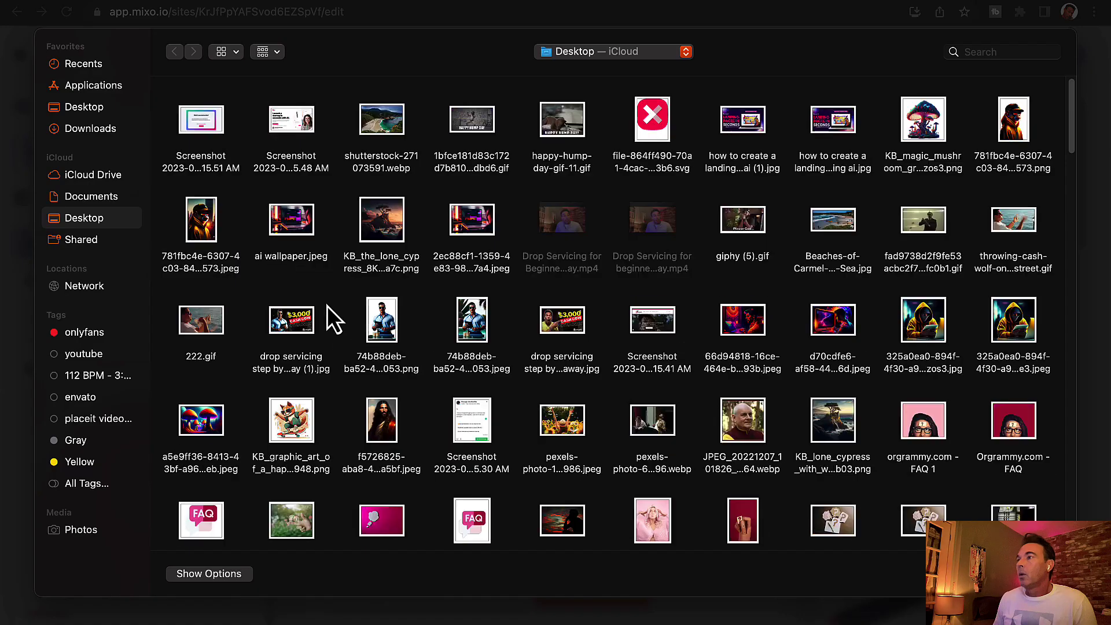
left_click(1018, 126)
key("Return")
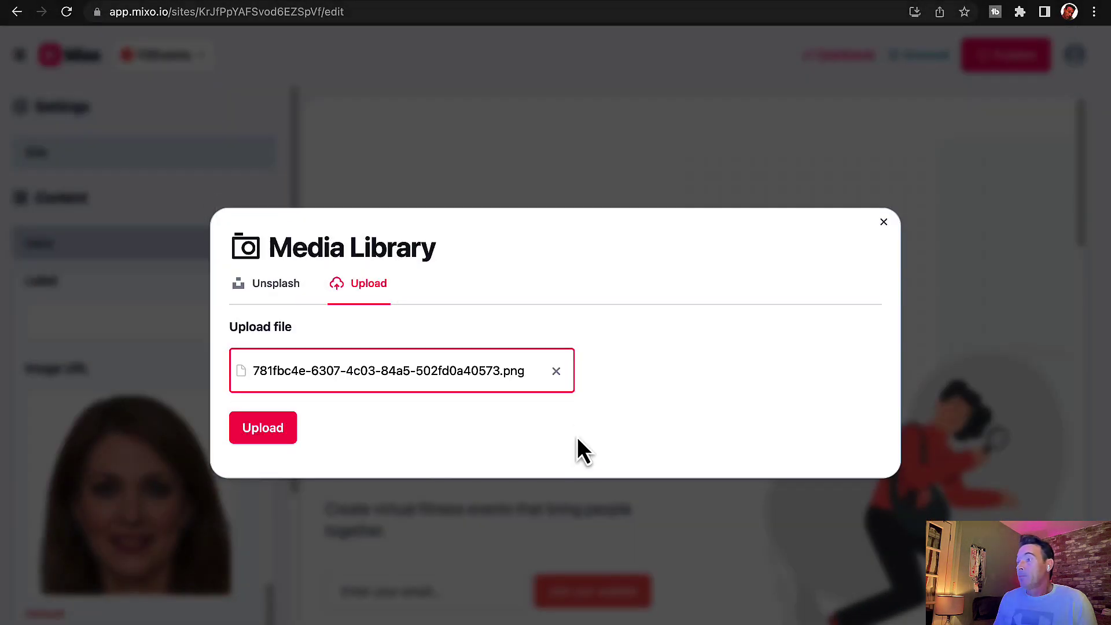
left_click(287, 433)
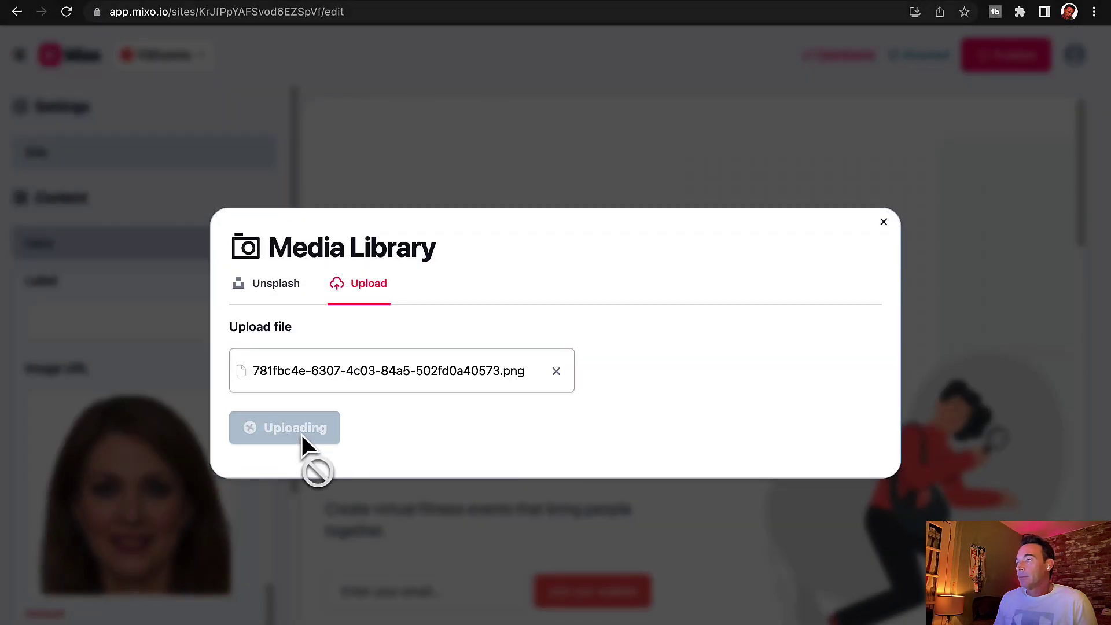
Step: Publish the FitEvents site from the bottom of the sidebar
scroll(554, 476, "down", 10)
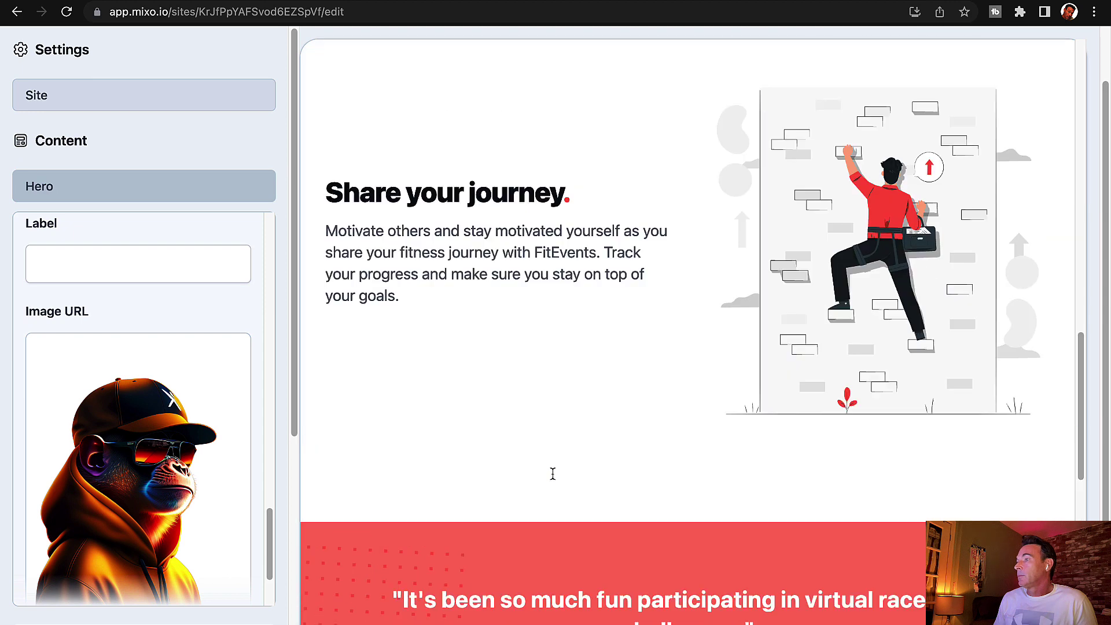
scroll(217, 543, "down", 3)
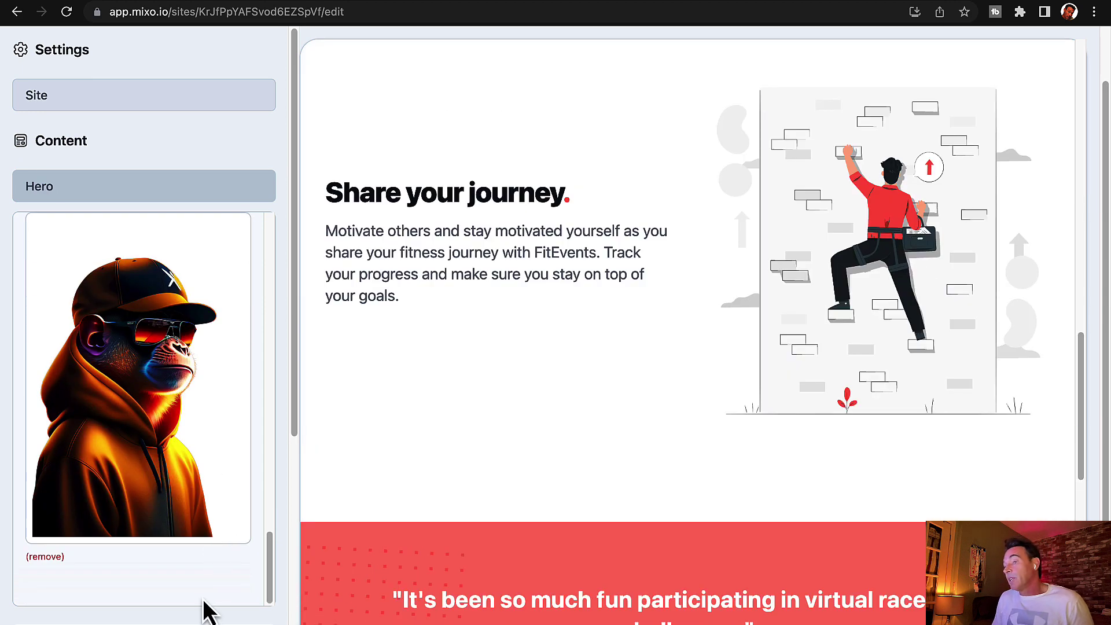
scroll(208, 608, "down", 5)
left_click(67, 561)
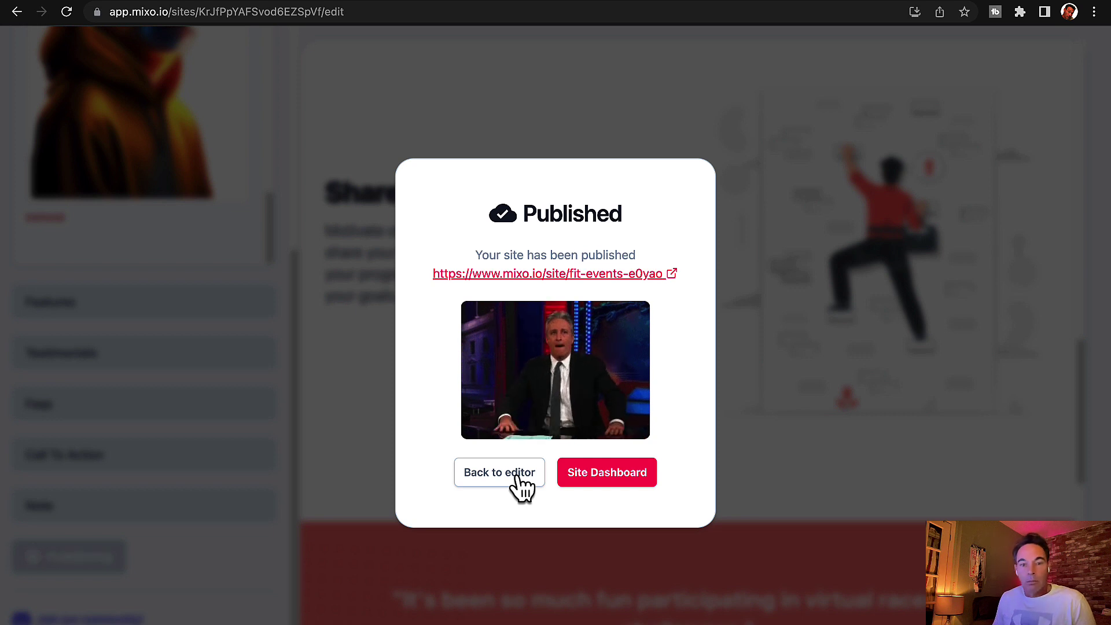
Step: Go to the FitEvents dashboard and view the site settings without changing anything
left_click(509, 483)
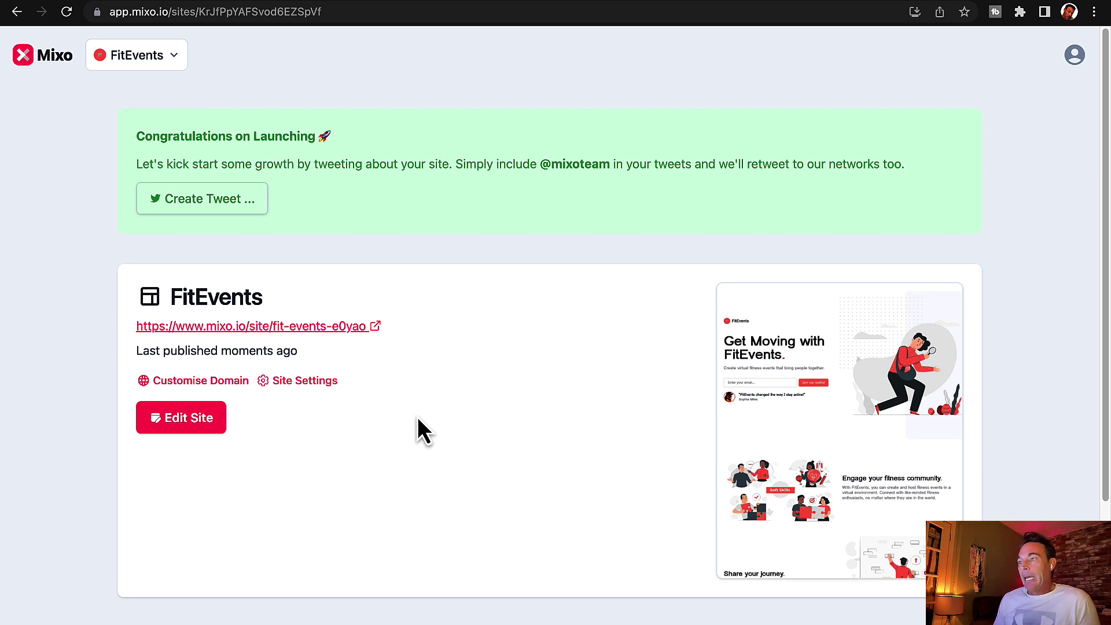
left_click(294, 383)
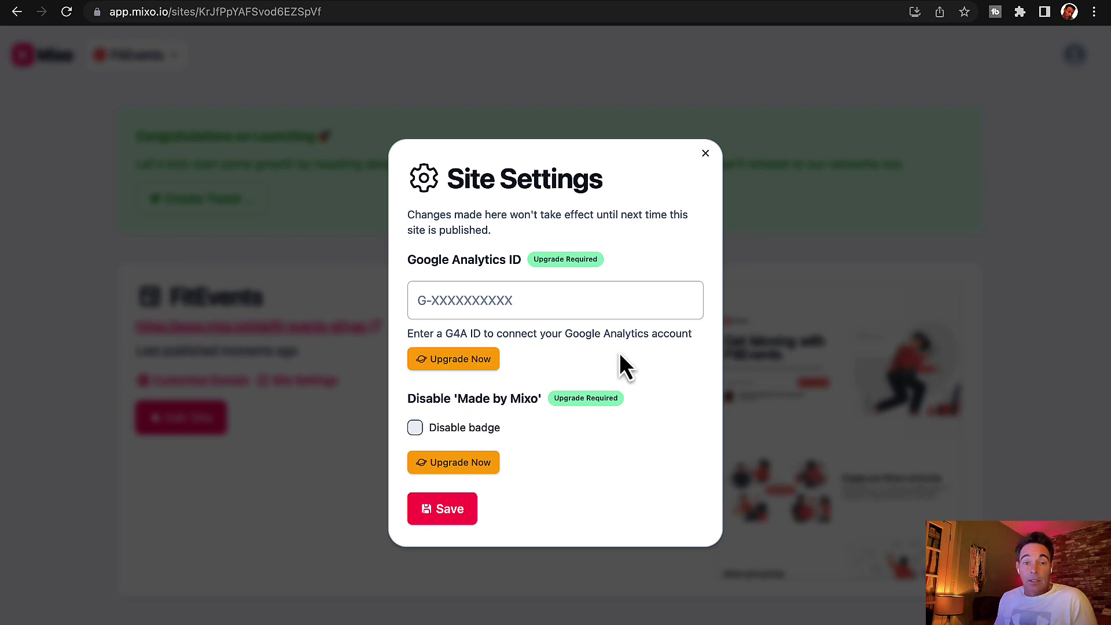
left_click(706, 153)
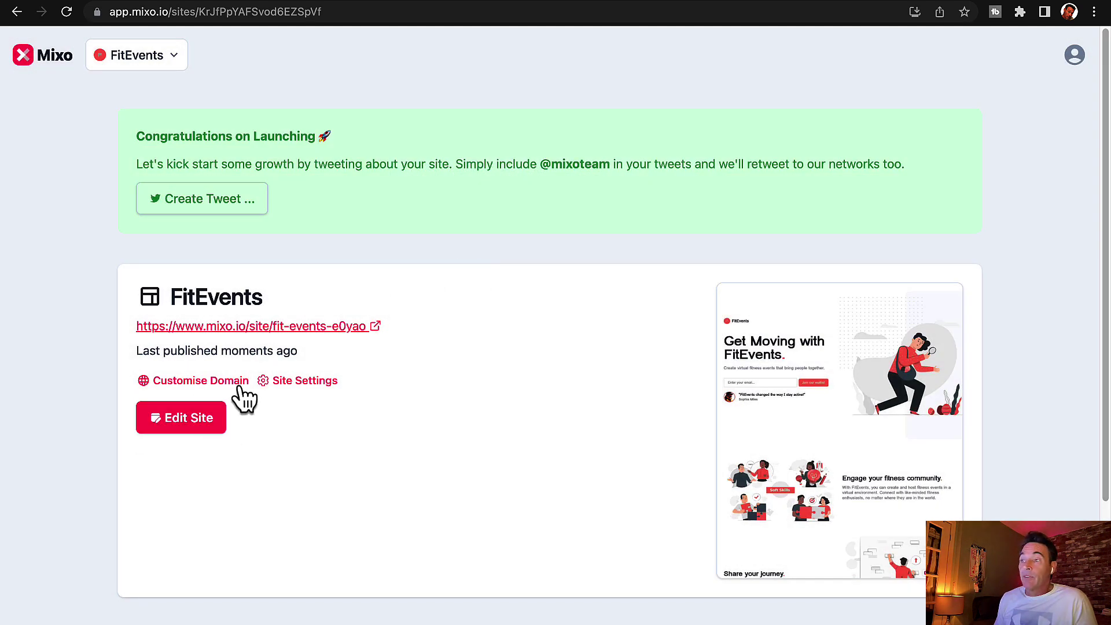
Step: Check the custom domain option, dismiss its upgrade notice, and reopen the site editor
left_click(217, 381)
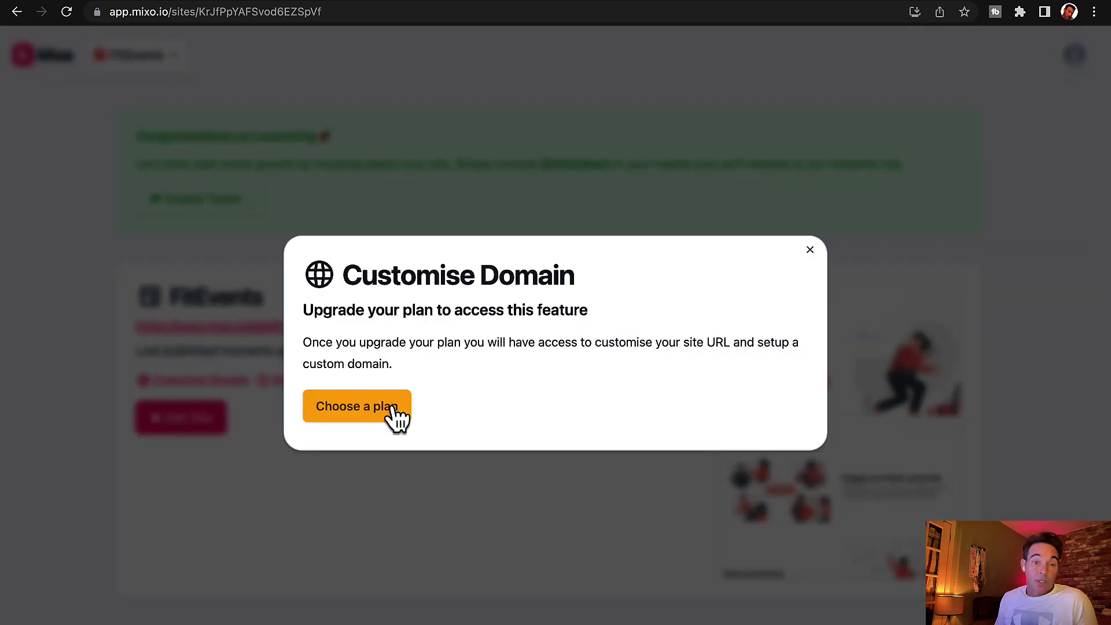
left_click(810, 251)
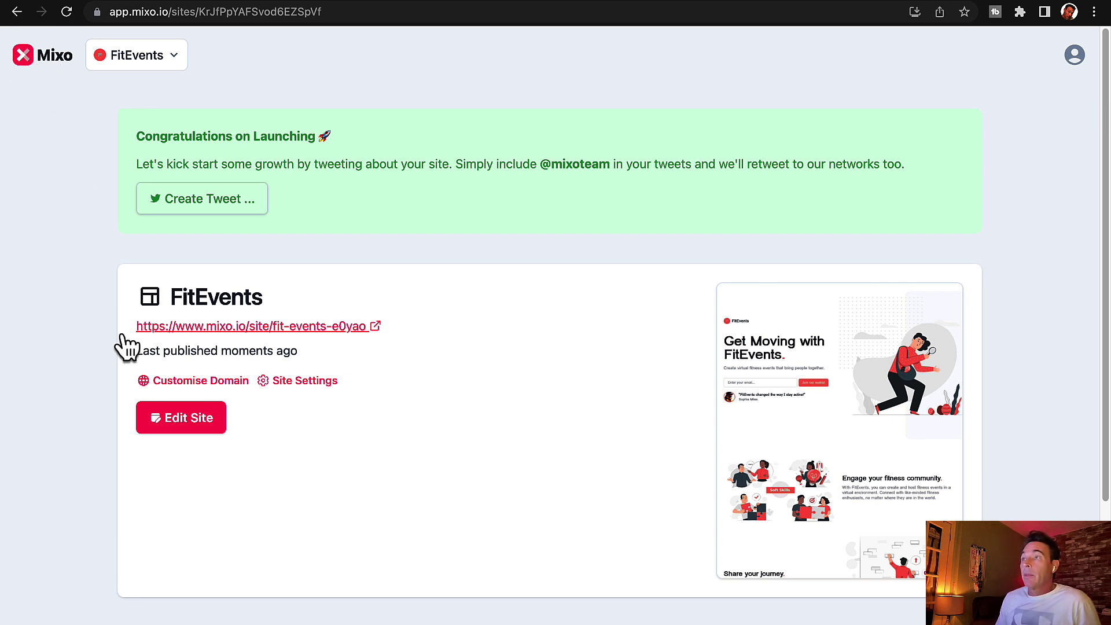
left_click(195, 426)
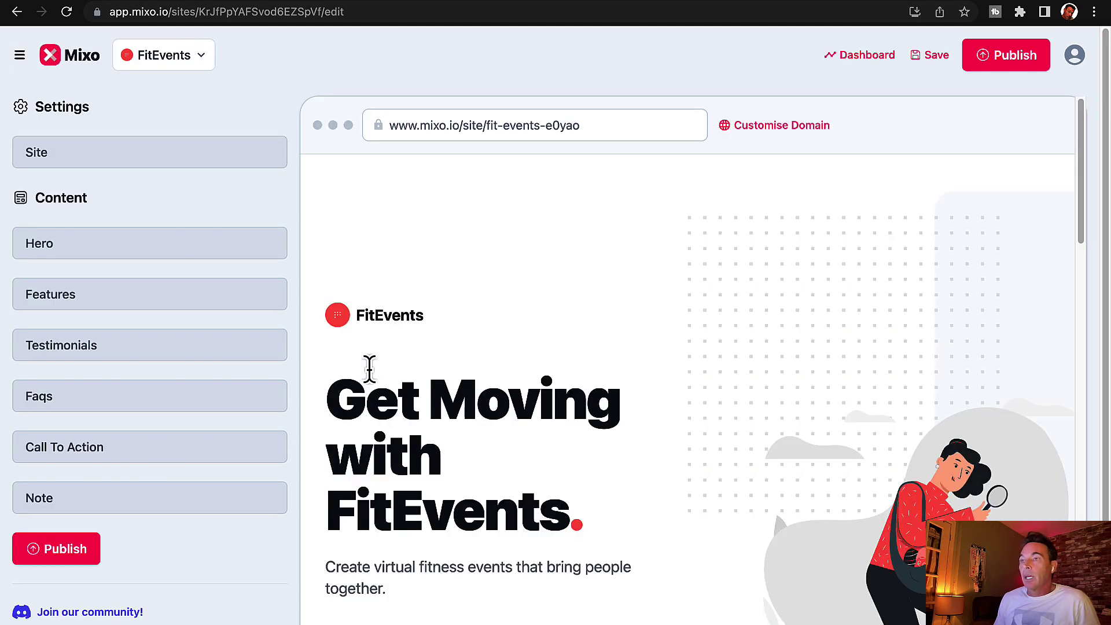
Step: Test the preview's waitlist signup by submitting it with an empty email
scroll(196, 478, "down", 1)
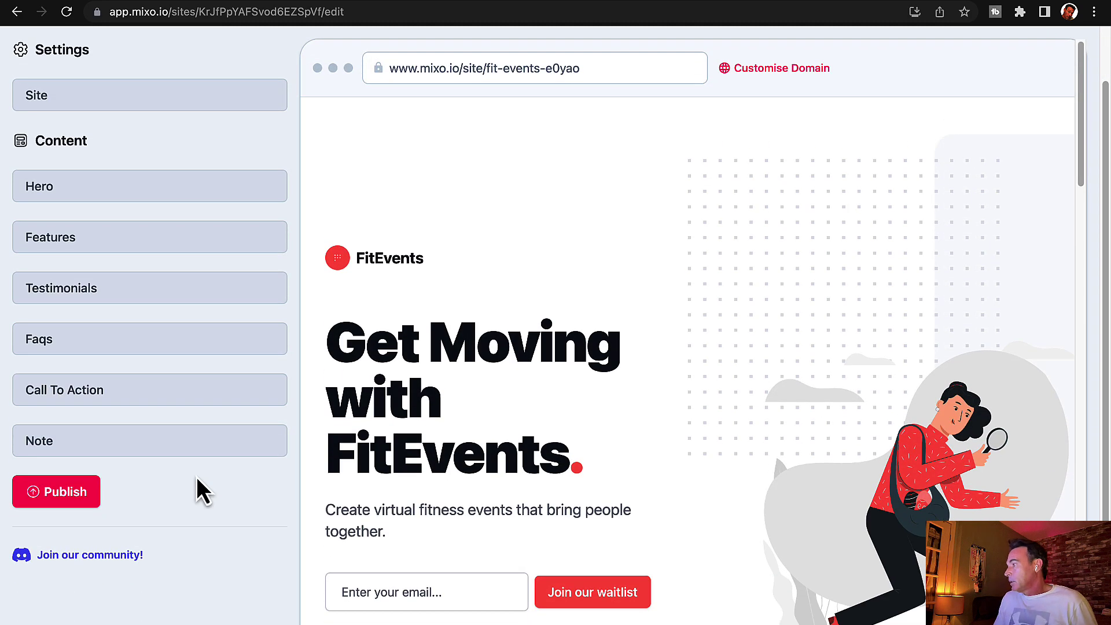
left_click(616, 597)
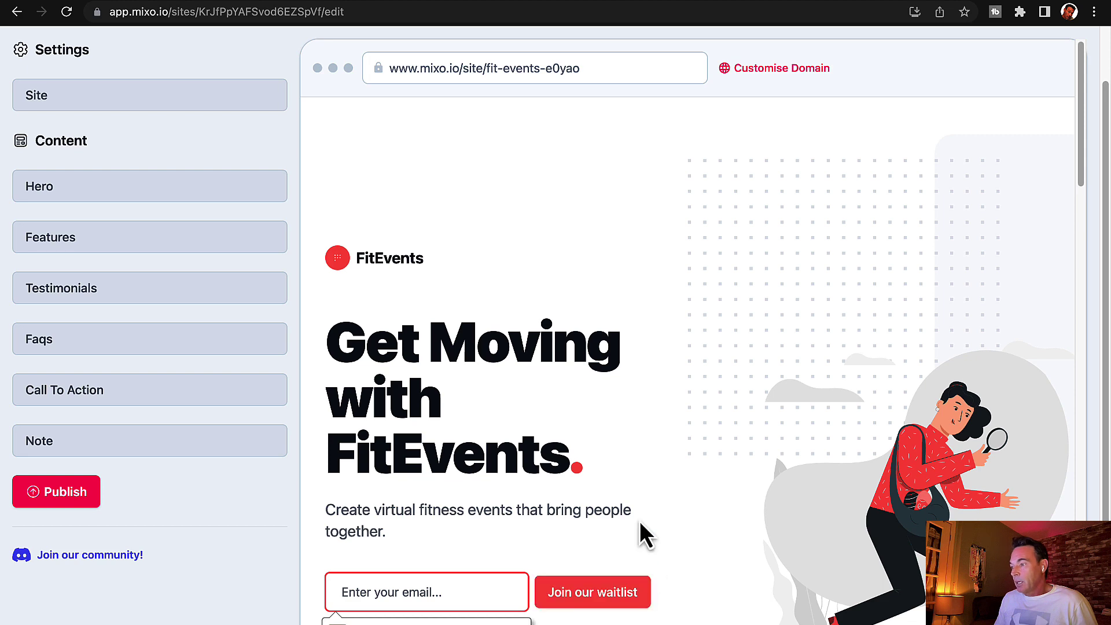
scroll(640, 524, "up", 5)
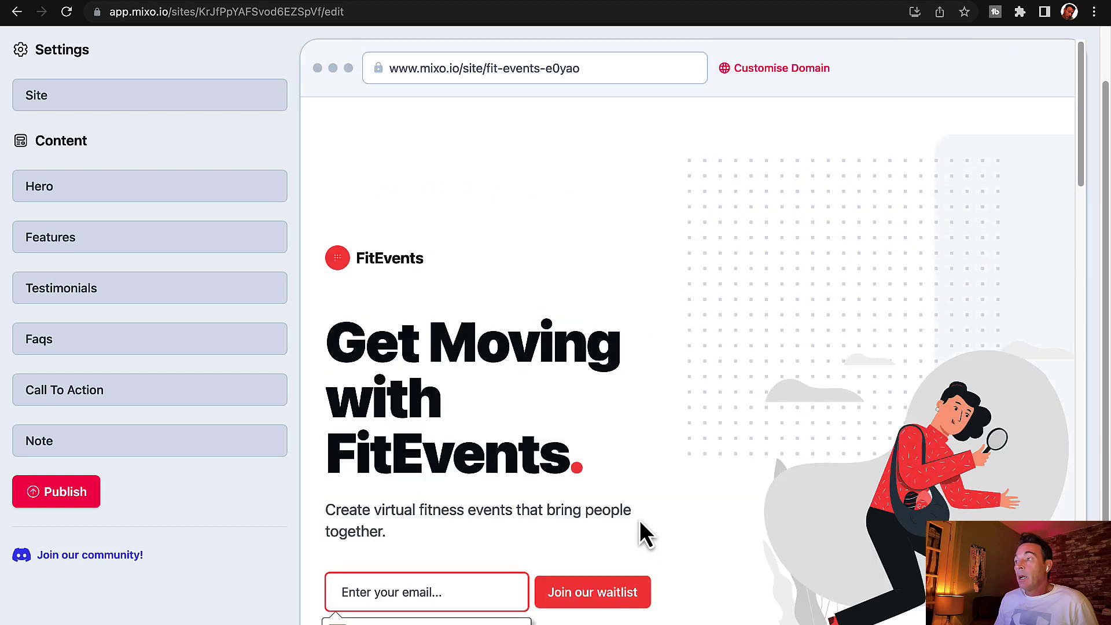
Step: Expand the Features section's settings to show its three feature entries
scroll(602, 515, "down", 9)
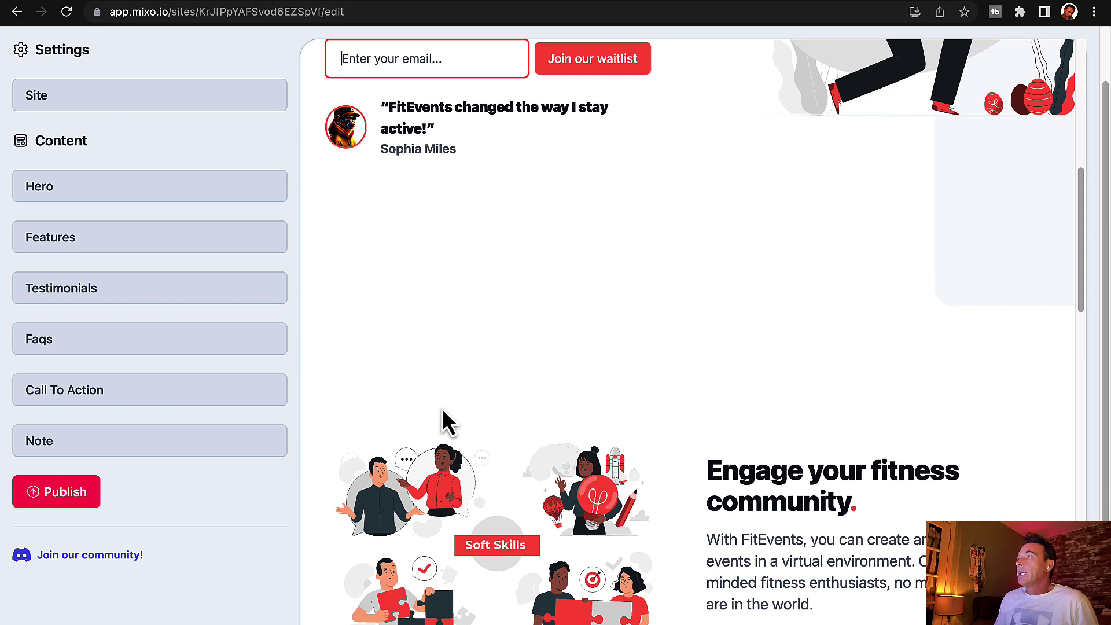
scroll(446, 410, "down", 12)
scroll(446, 410, "up", 20)
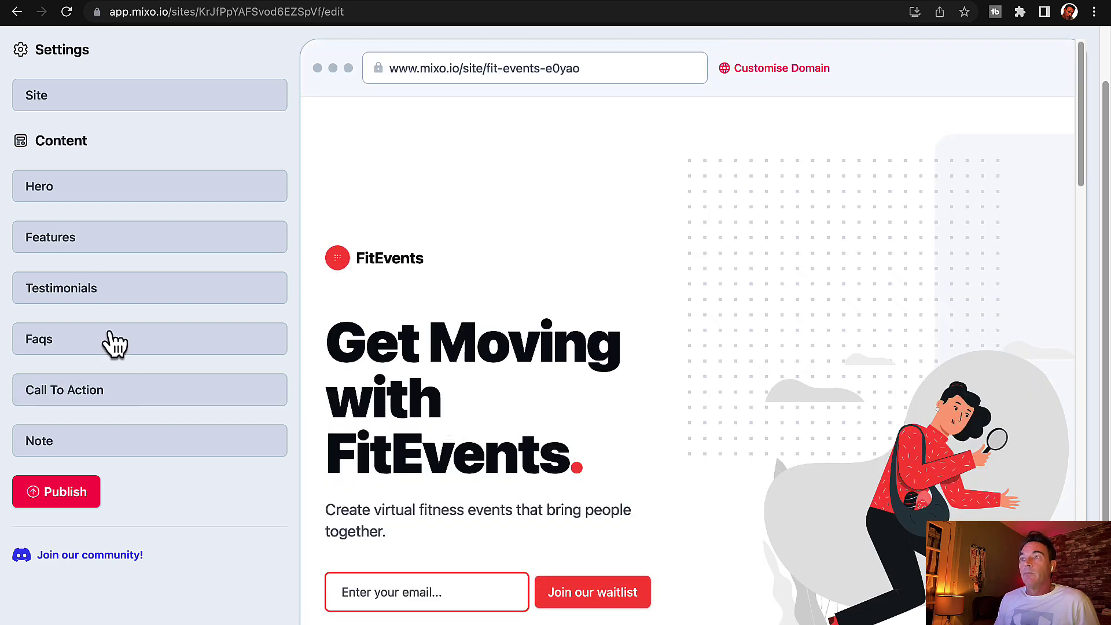
left_click(105, 251)
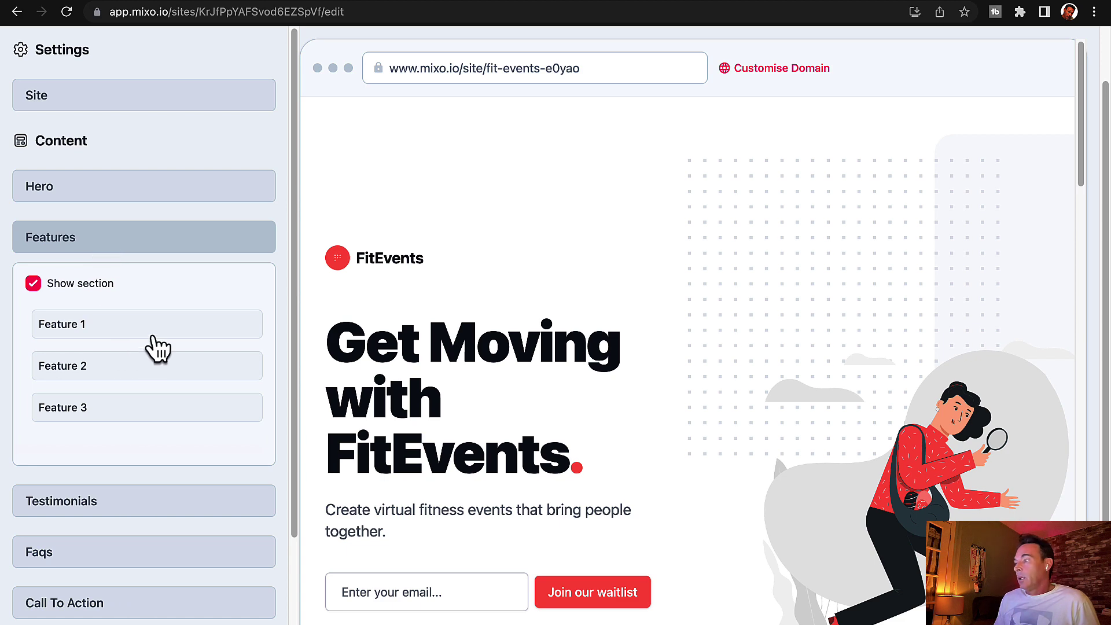
Step: Uncheck Show section for Features, then check it again to restore the section
left_click(34, 288)
scroll(432, 385, "down", 9)
scroll(434, 383, "down", 10)
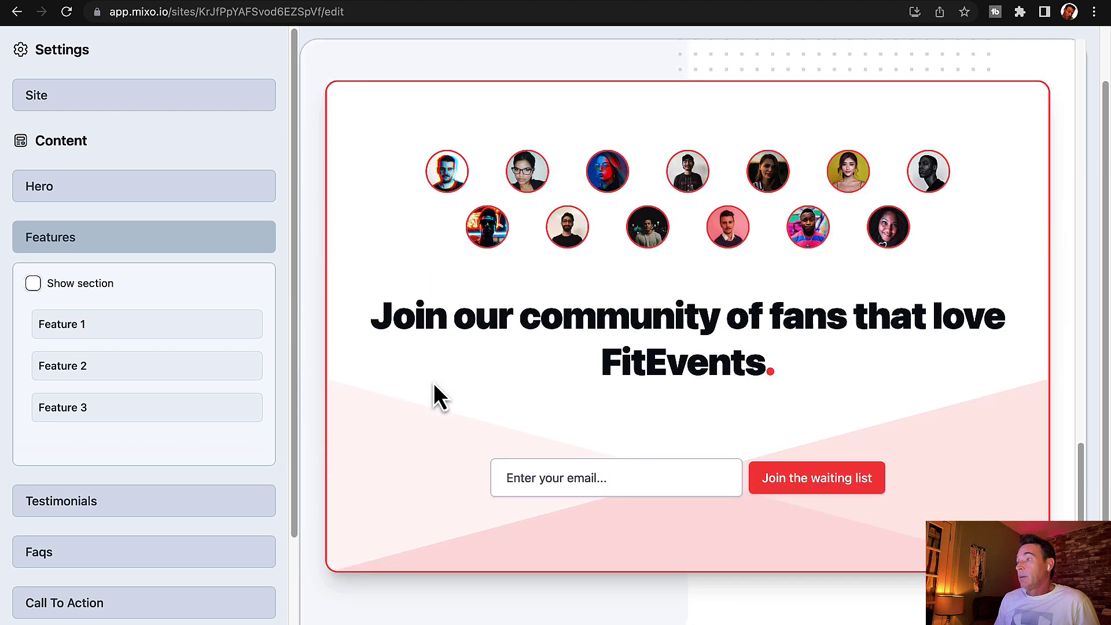
left_click(32, 290)
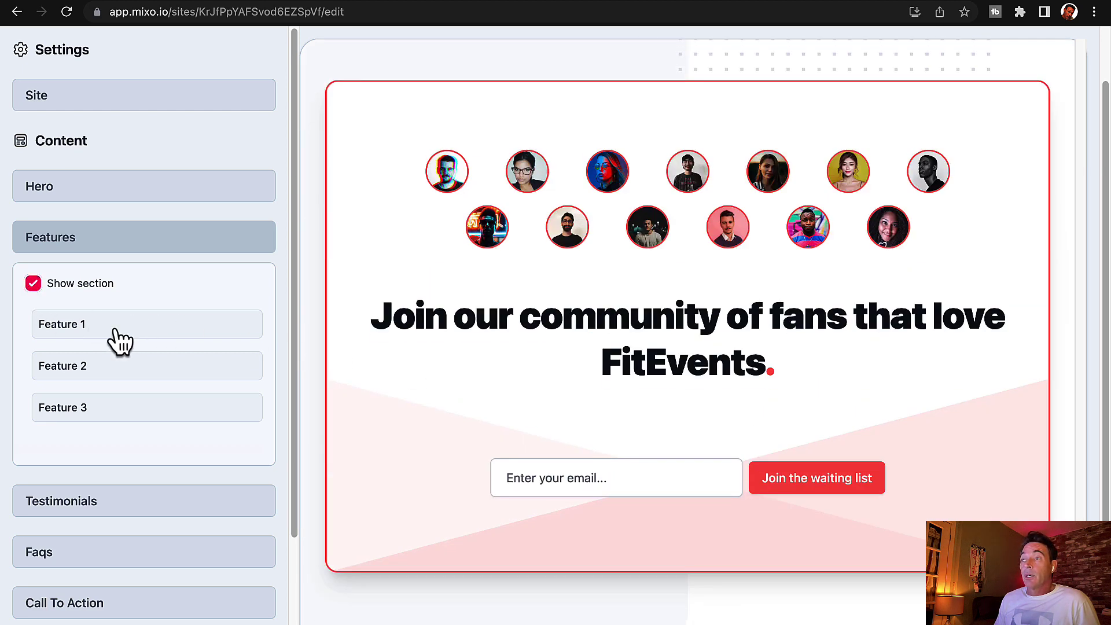
Step: Review Feature 1's title, description, image, button and review fields
left_click(119, 338)
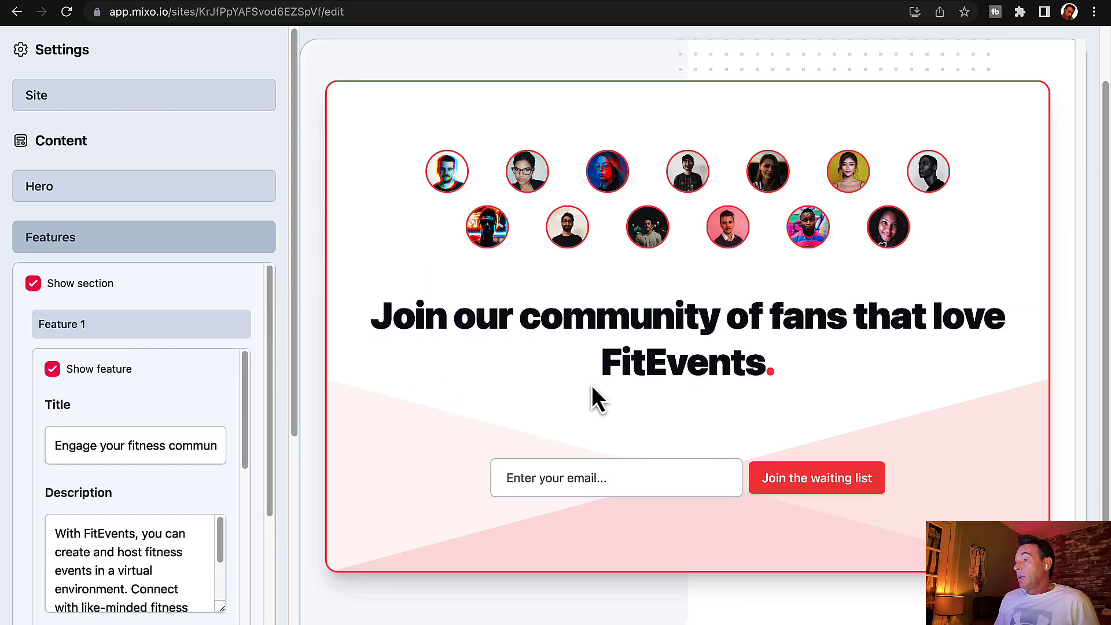
scroll(201, 497, "down", 5)
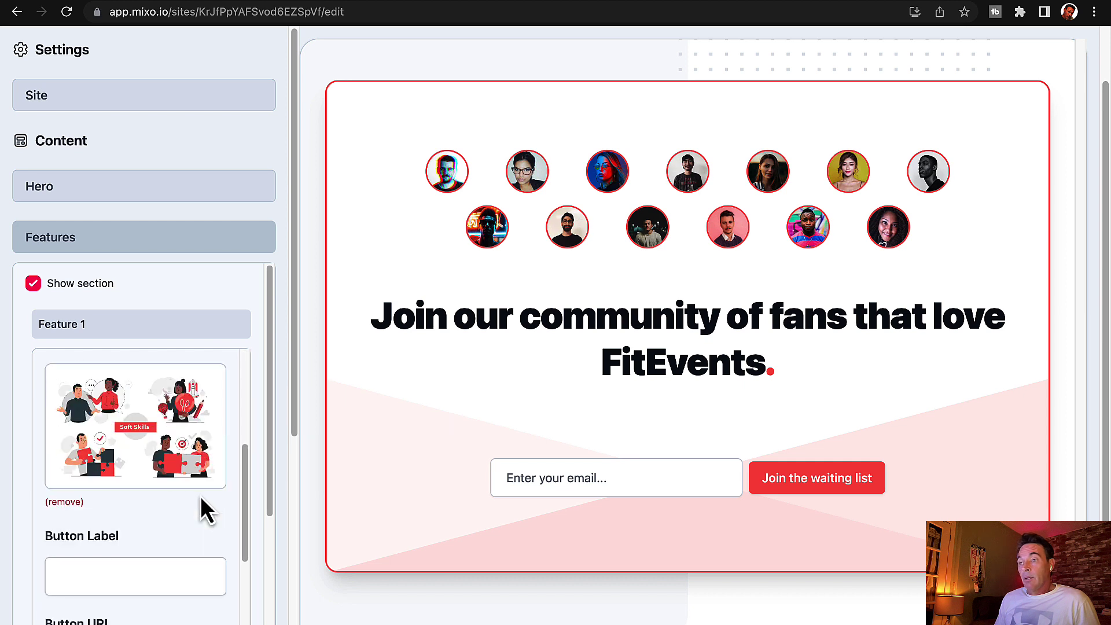
scroll(200, 495, "down", 2)
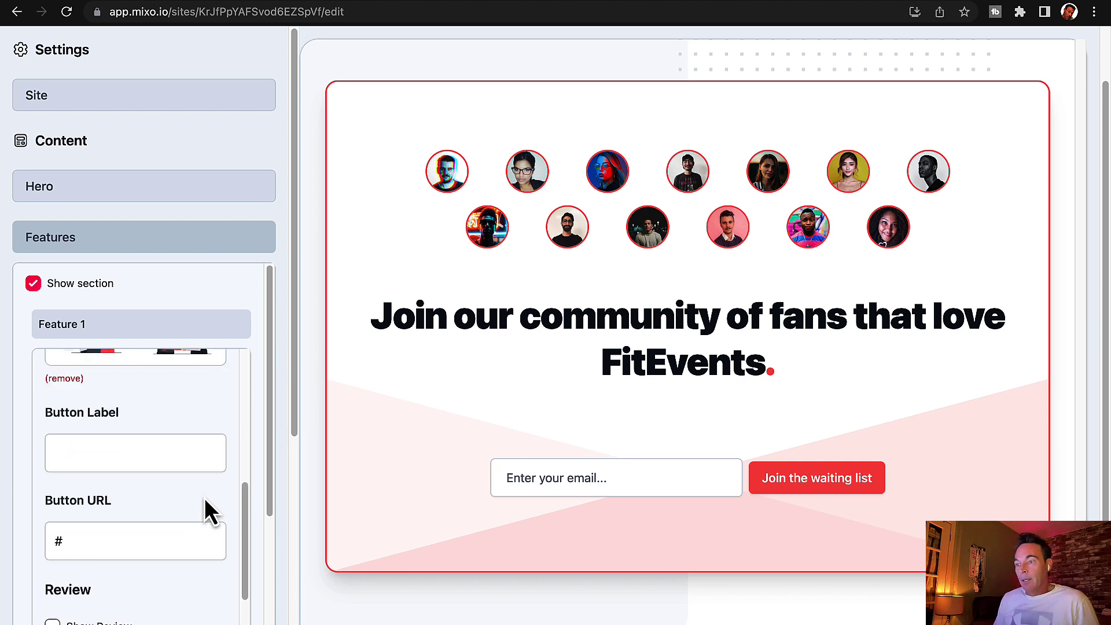
scroll(204, 497, "down", 4)
scroll(204, 498, "down", 10)
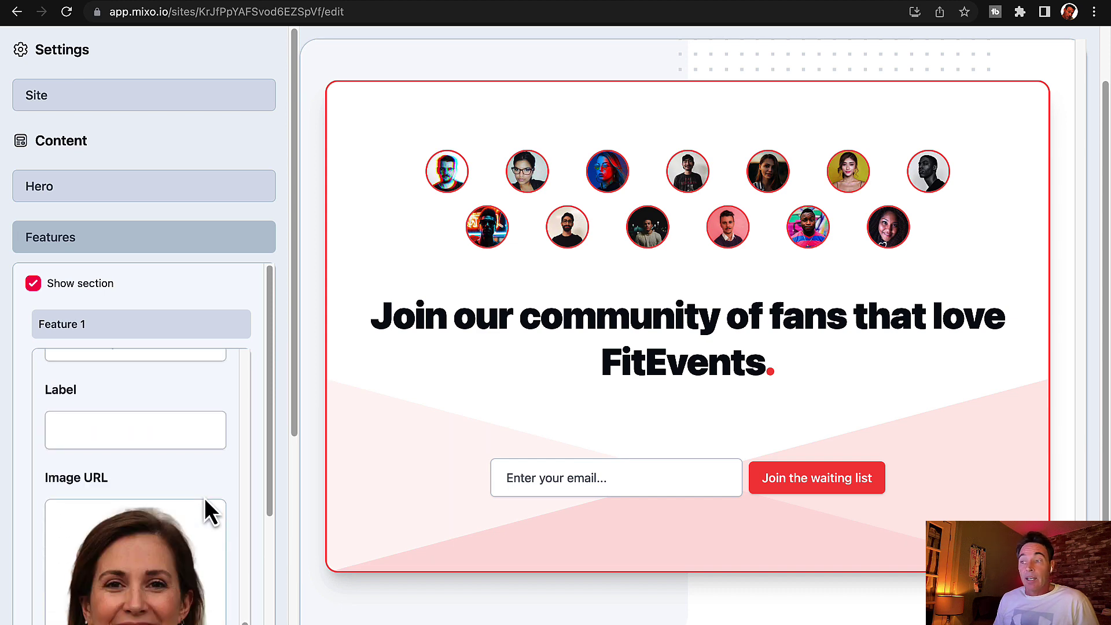
scroll(204, 499, "down", 1)
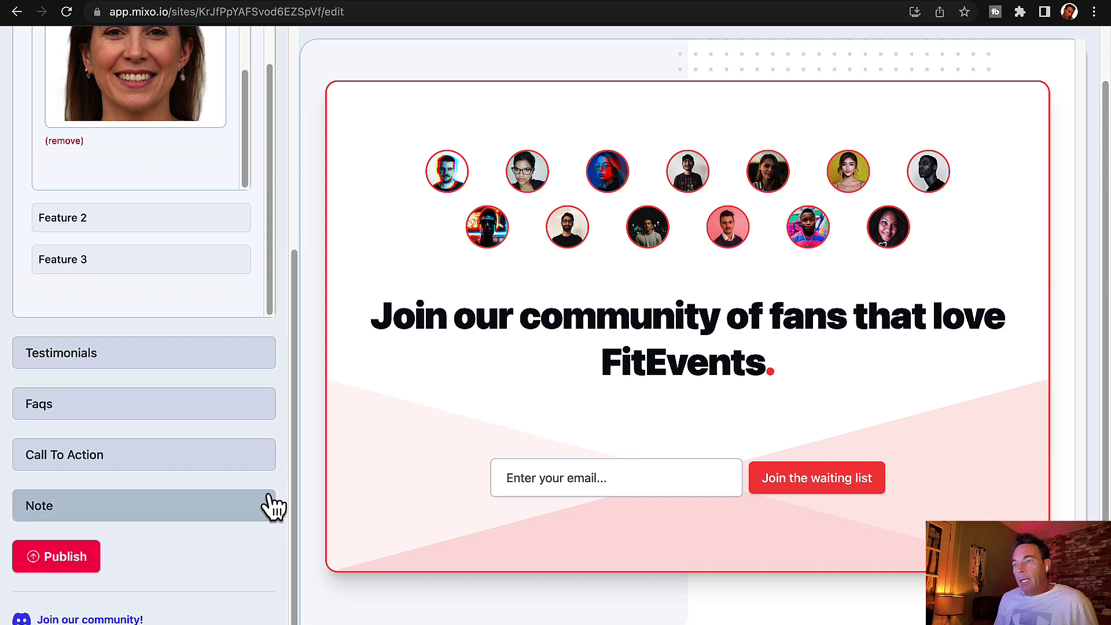
scroll(254, 508, "up", 5)
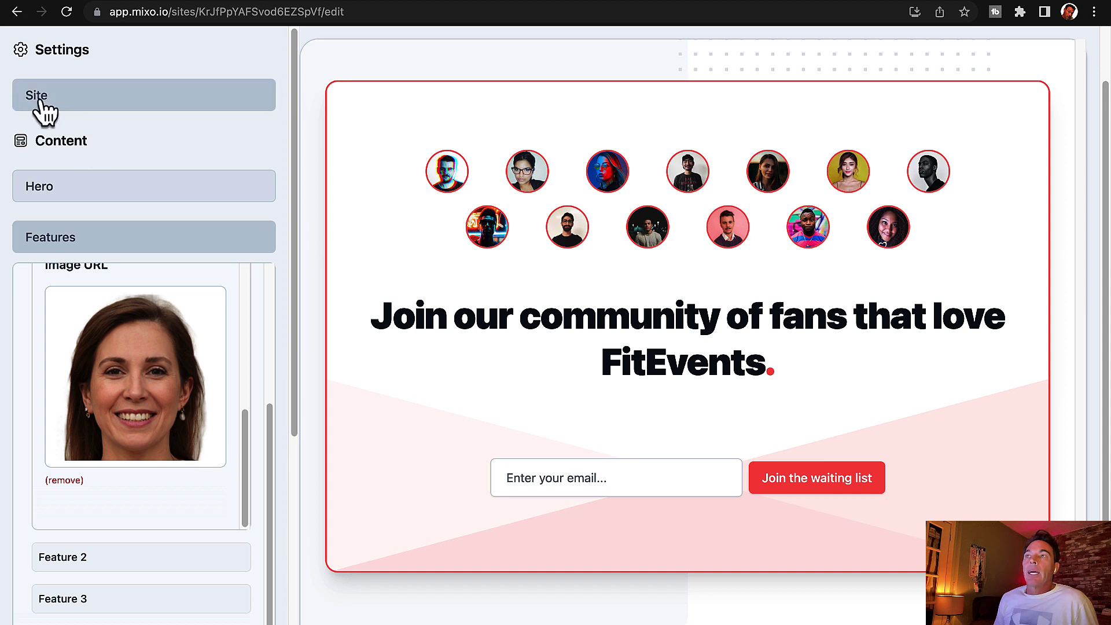
Step: Change the site's primary colour to pink (255, 0, 162) and publish the site
left_click(41, 104)
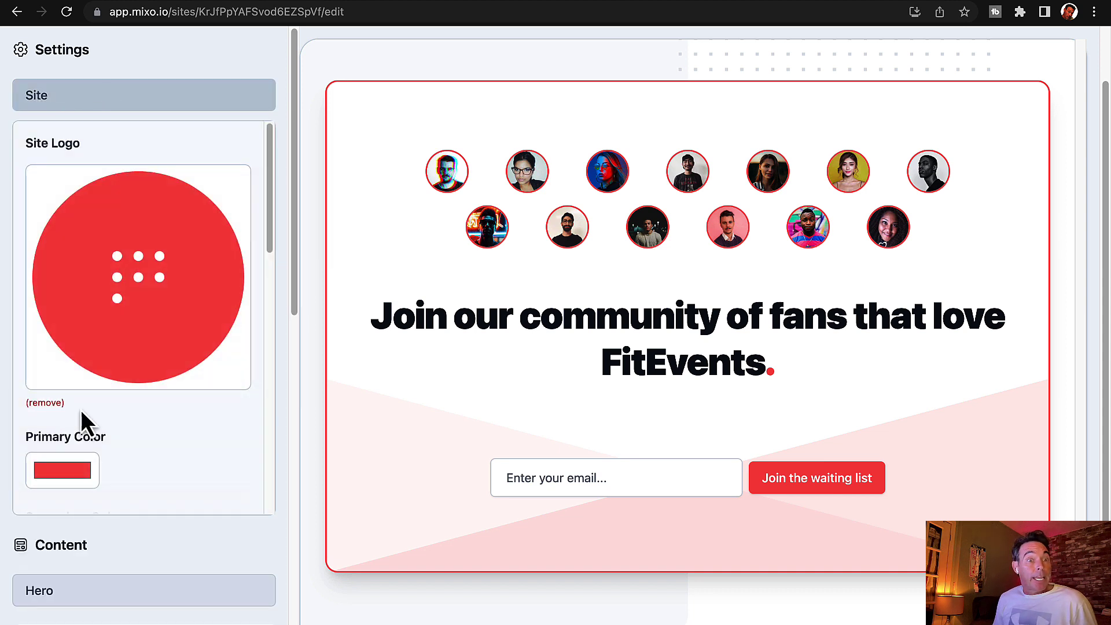
left_click(82, 470)
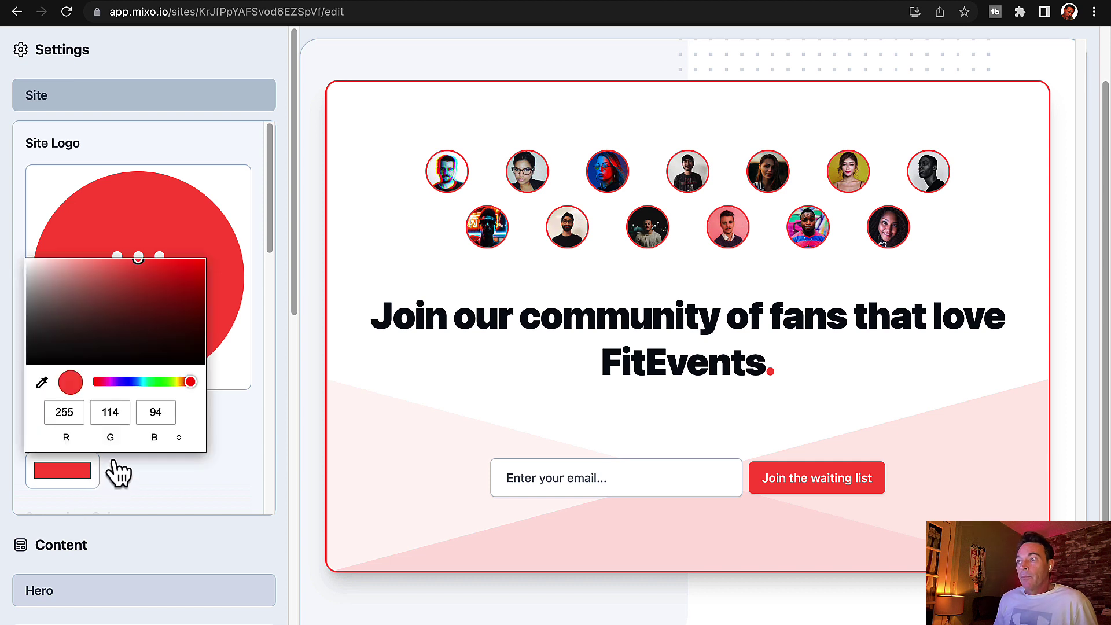
left_click(108, 382)
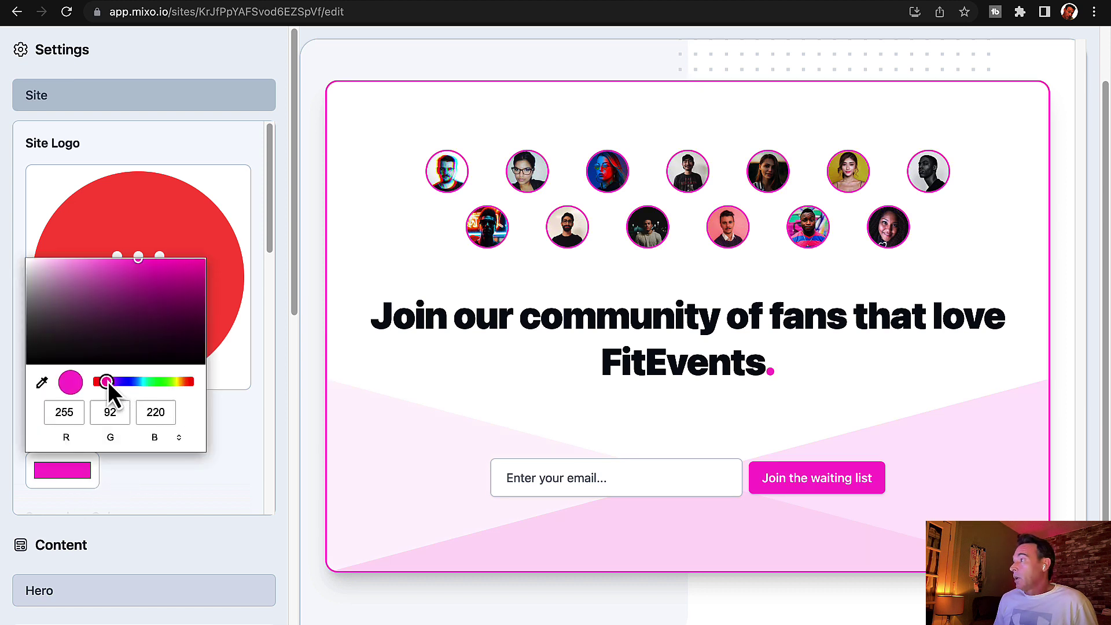
left_click_drag(199, 266, 209, 263)
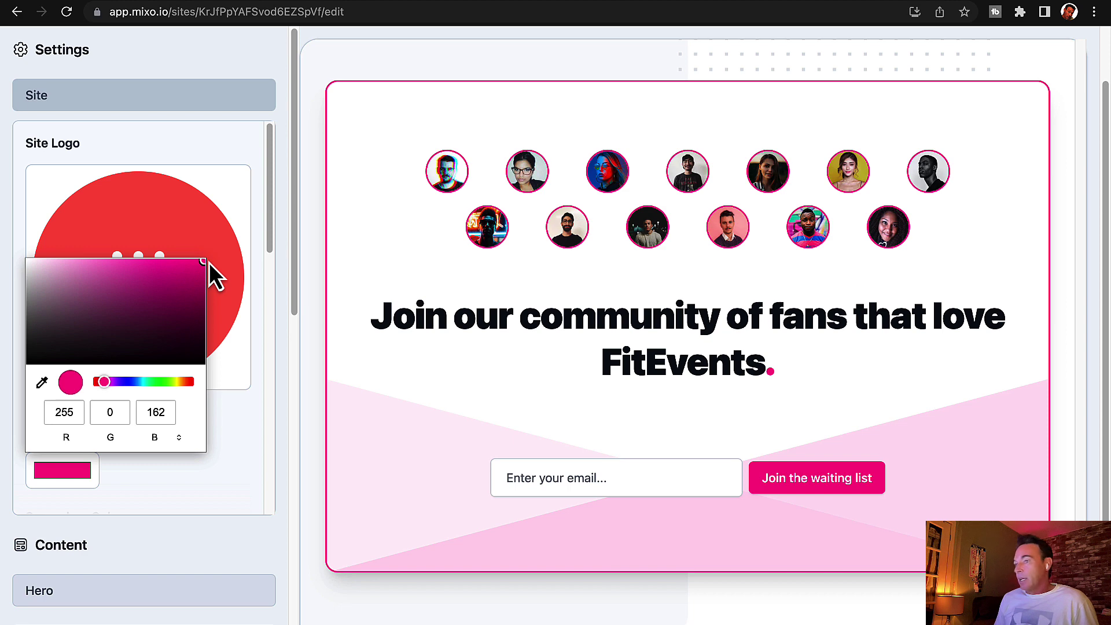
left_click(265, 570)
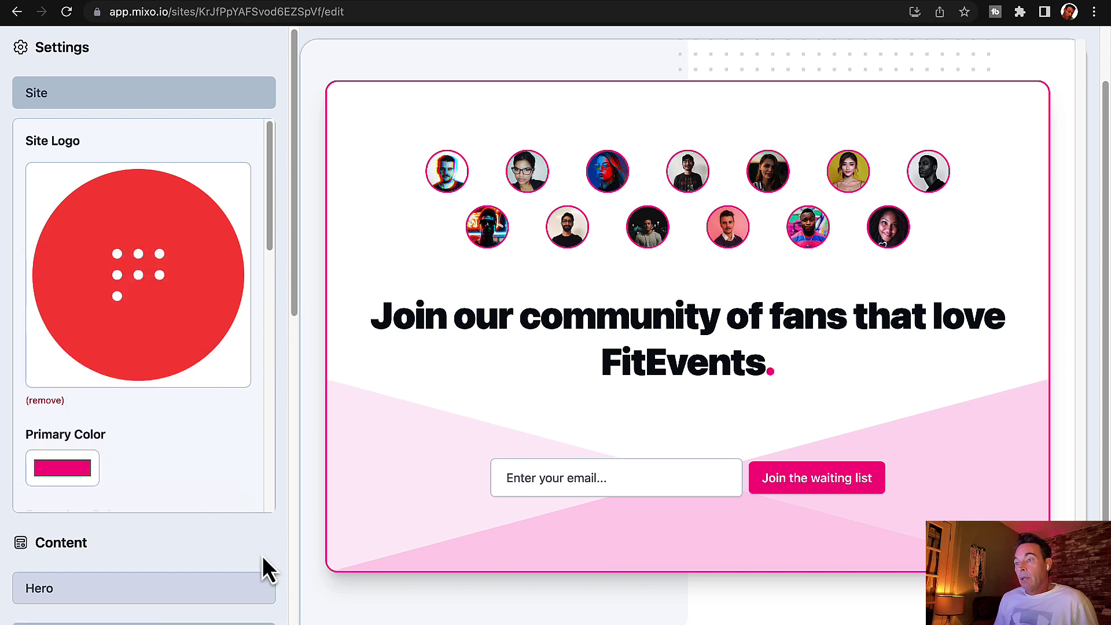
scroll(266, 570, "down", 10)
left_click(86, 566)
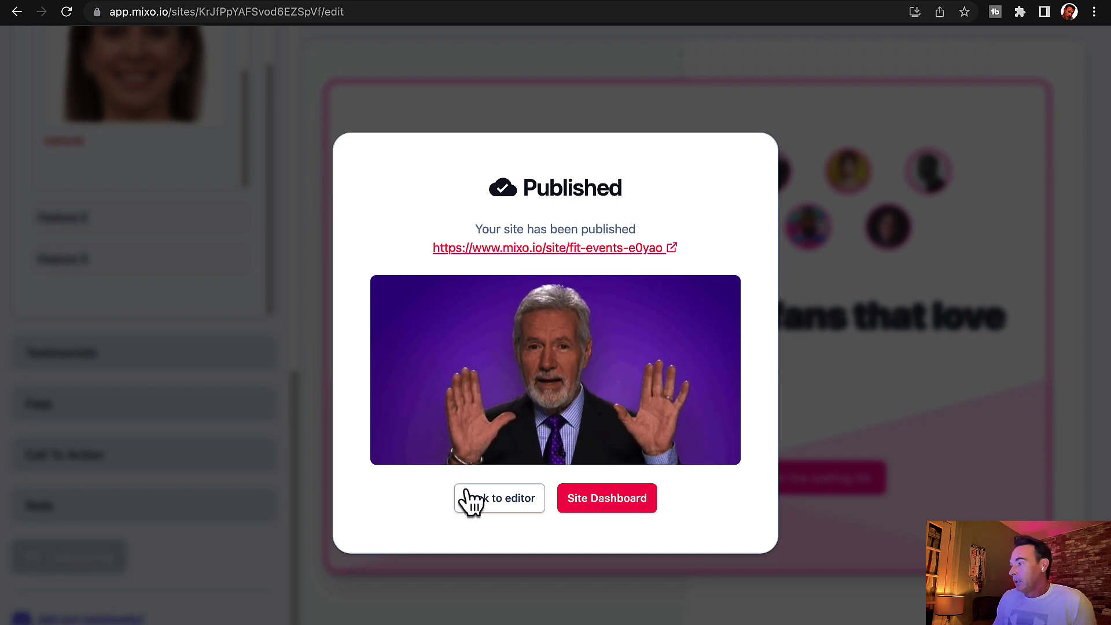
Step: Open the published FitEvents site at mixo.io/site/fit-events-e0yao
left_click(609, 249)
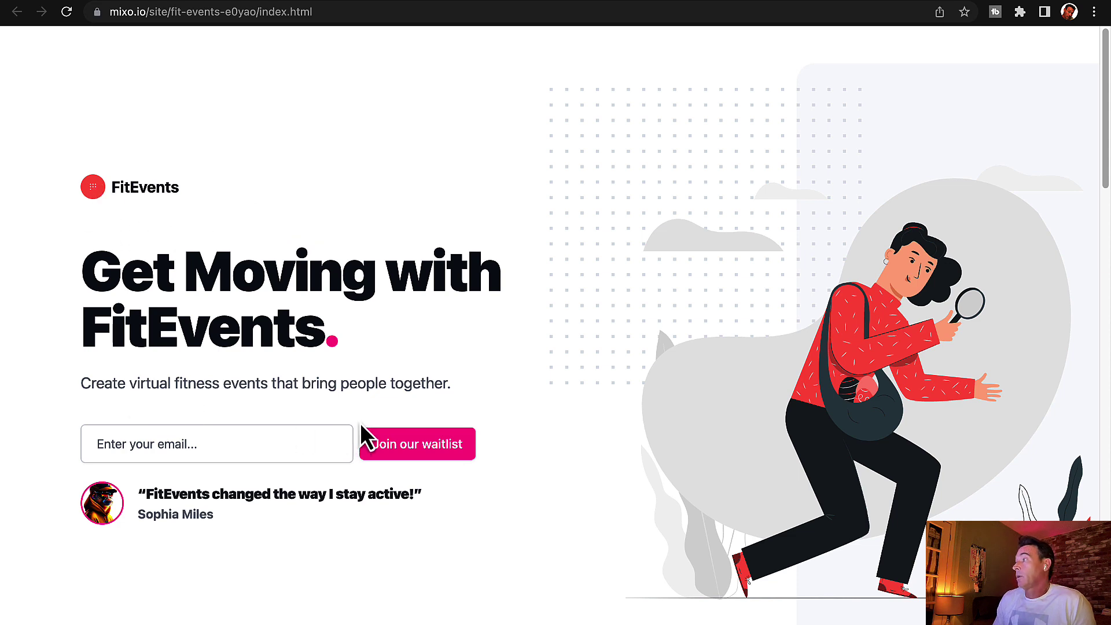
Step: Look over the live pink-themed page, then return to the editor tab showing the Published notice
scroll(361, 426, "down", 5)
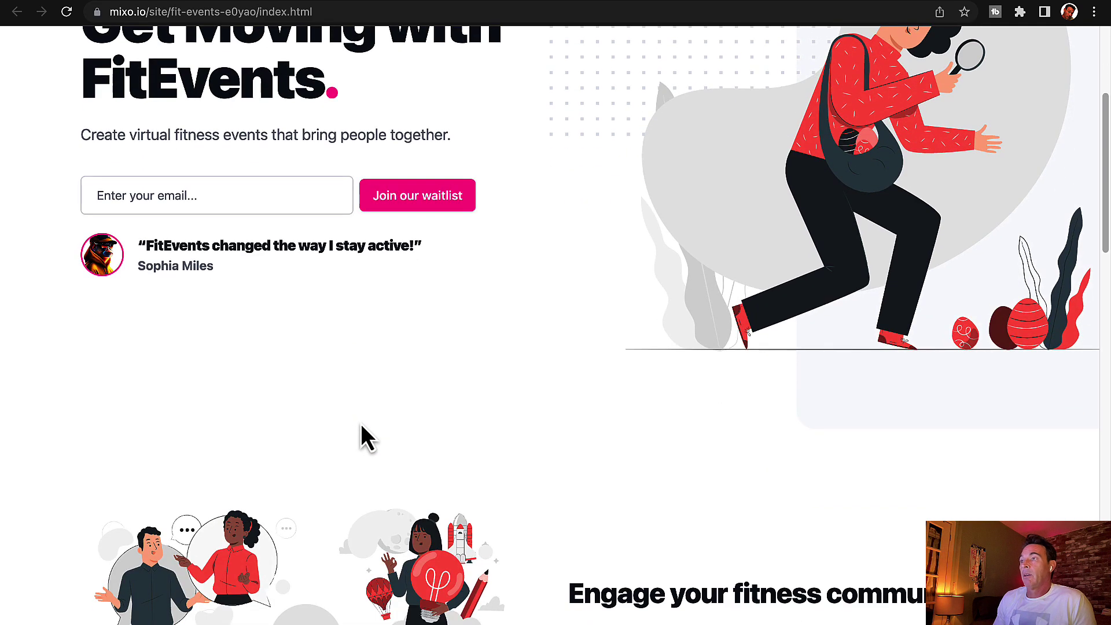
scroll(364, 427, "down", 5)
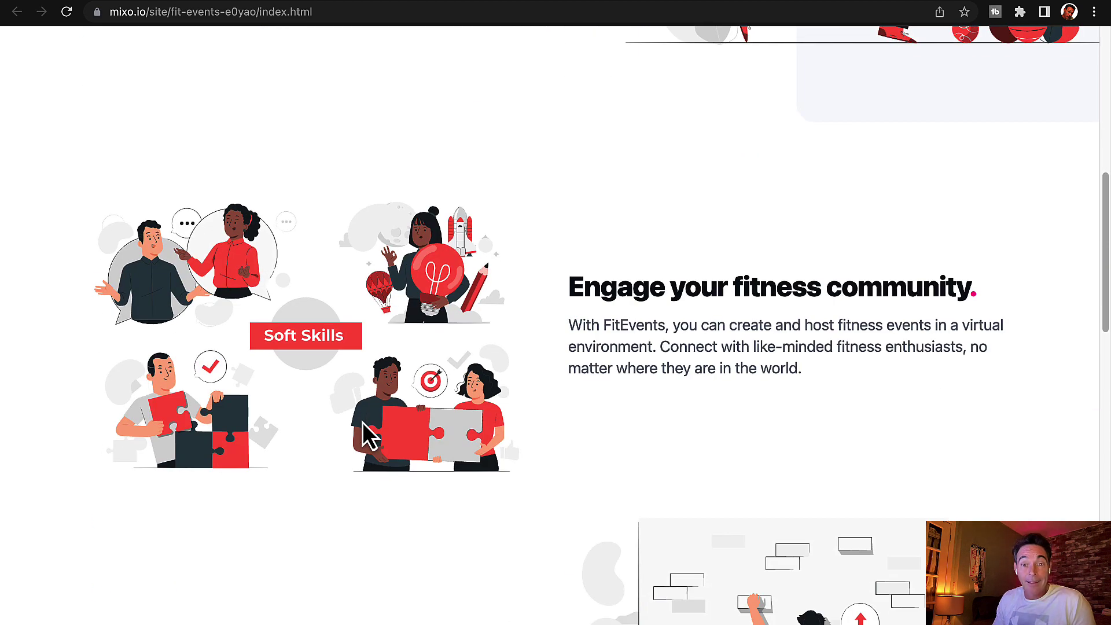
scroll(363, 429, "down", 7)
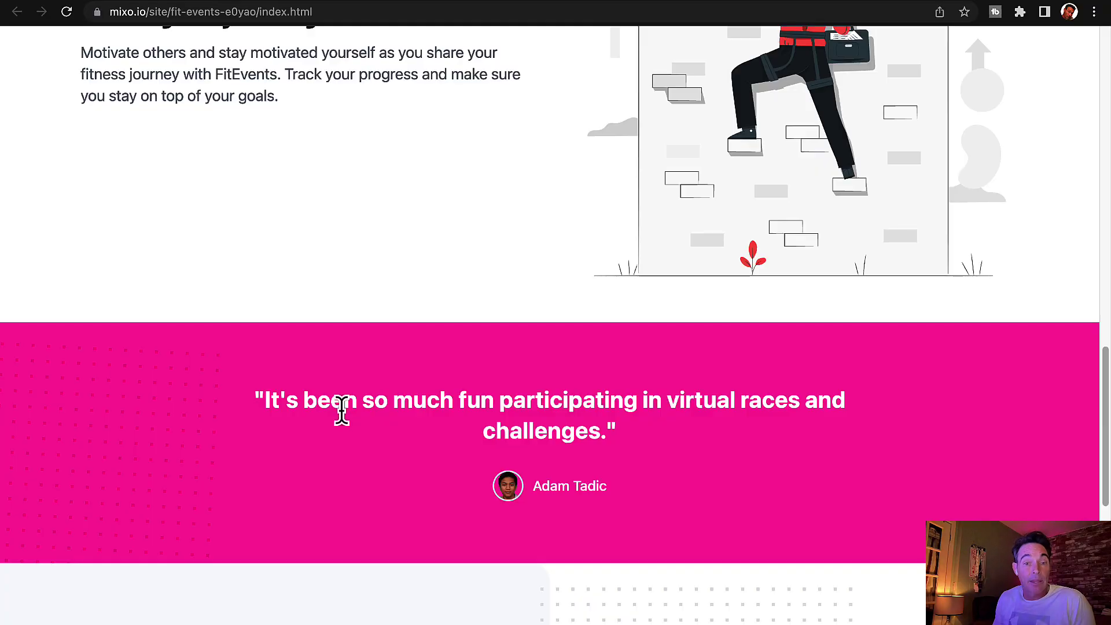
scroll(342, 411, "down", 10)
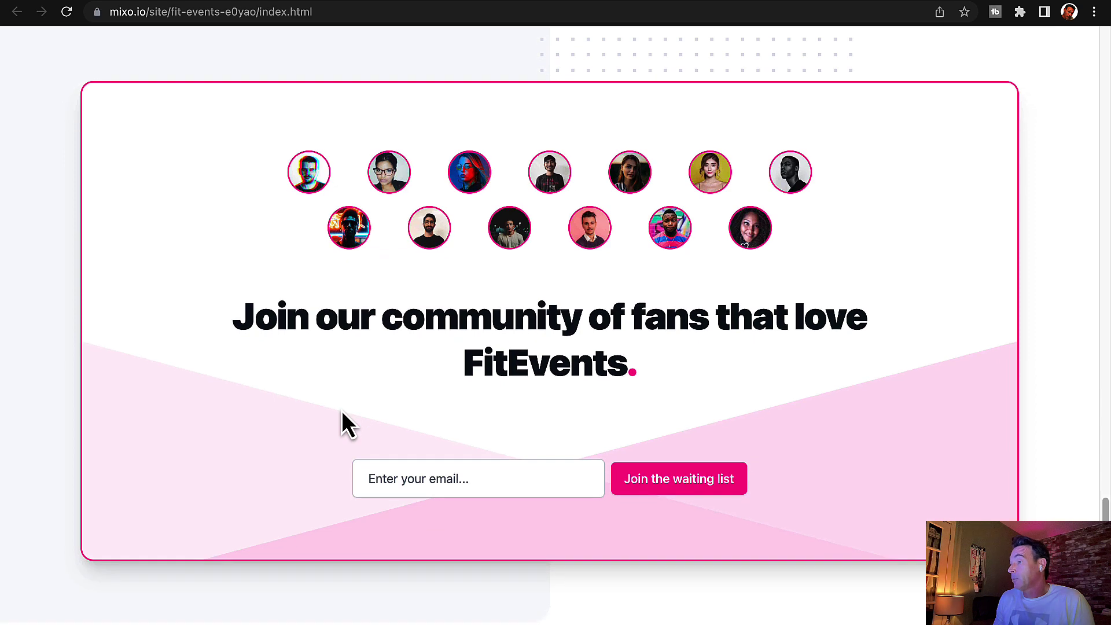
scroll(345, 412, "up", 15)
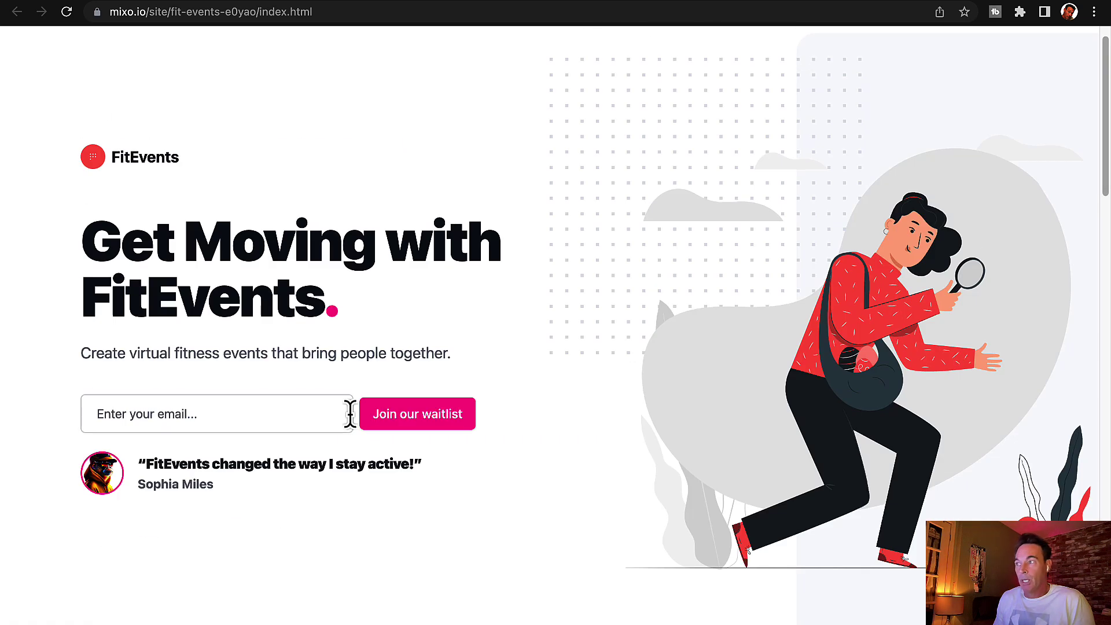
scroll(351, 414, "up", 1)
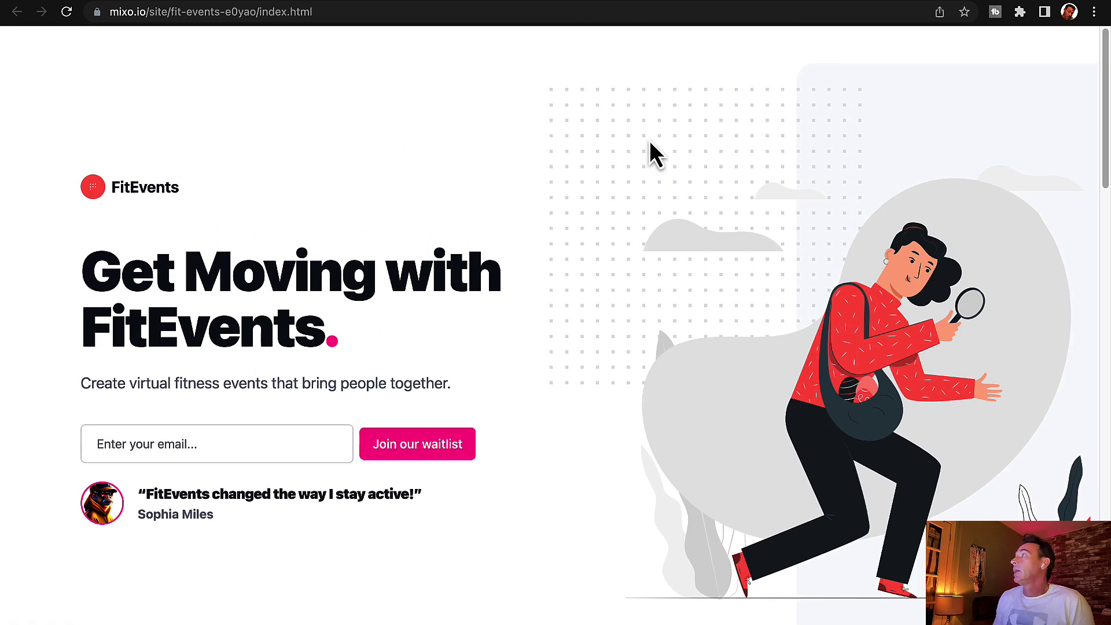
key("ctrl+shift+Tab")
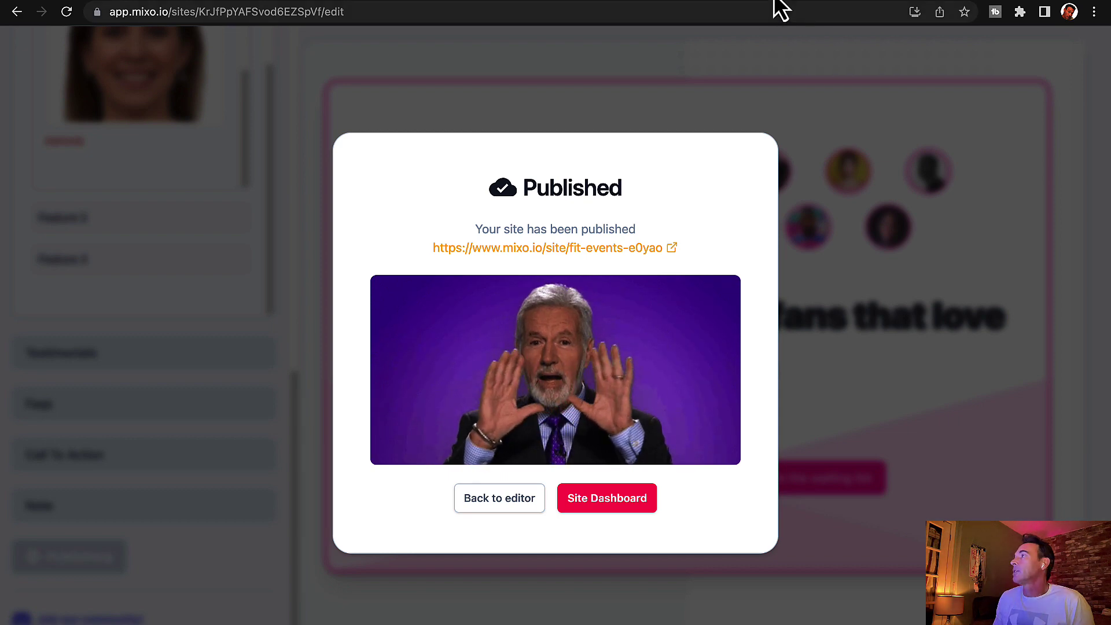
Step: Close the Published notice and upload Orgrammy - 1920 x 1080.png as the site logo
left_click(505, 502)
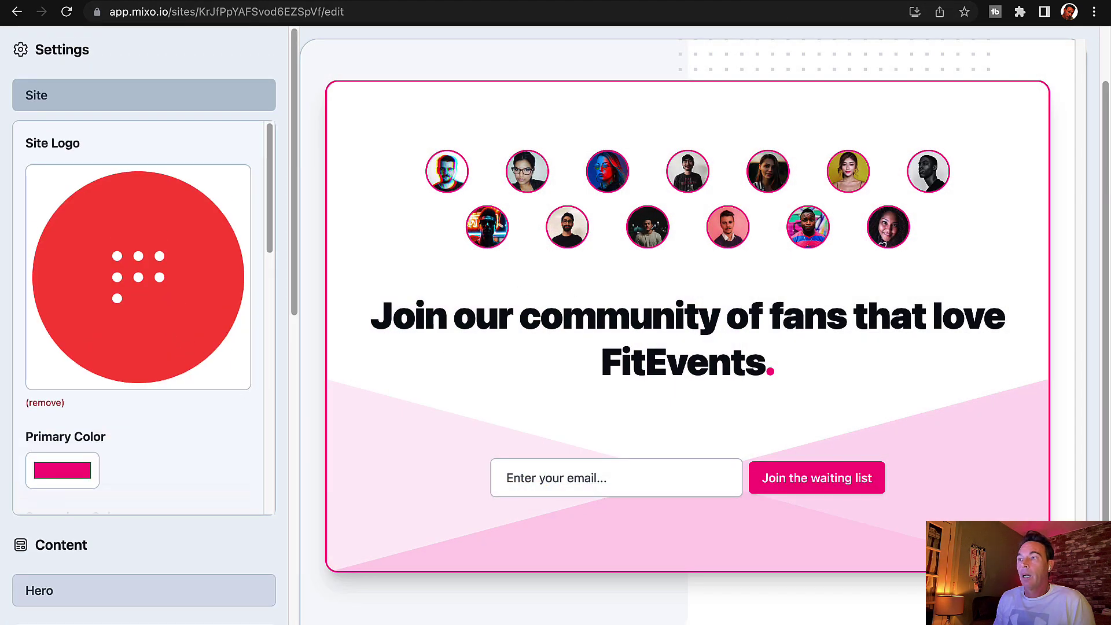
left_click(211, 307)
left_click(377, 321)
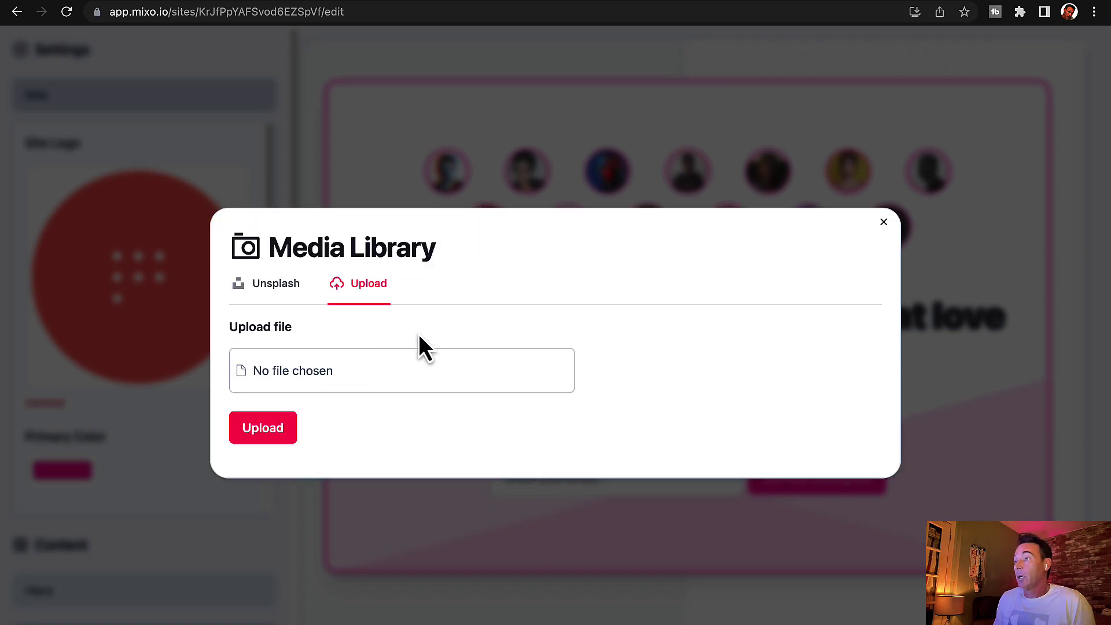
left_click(342, 376)
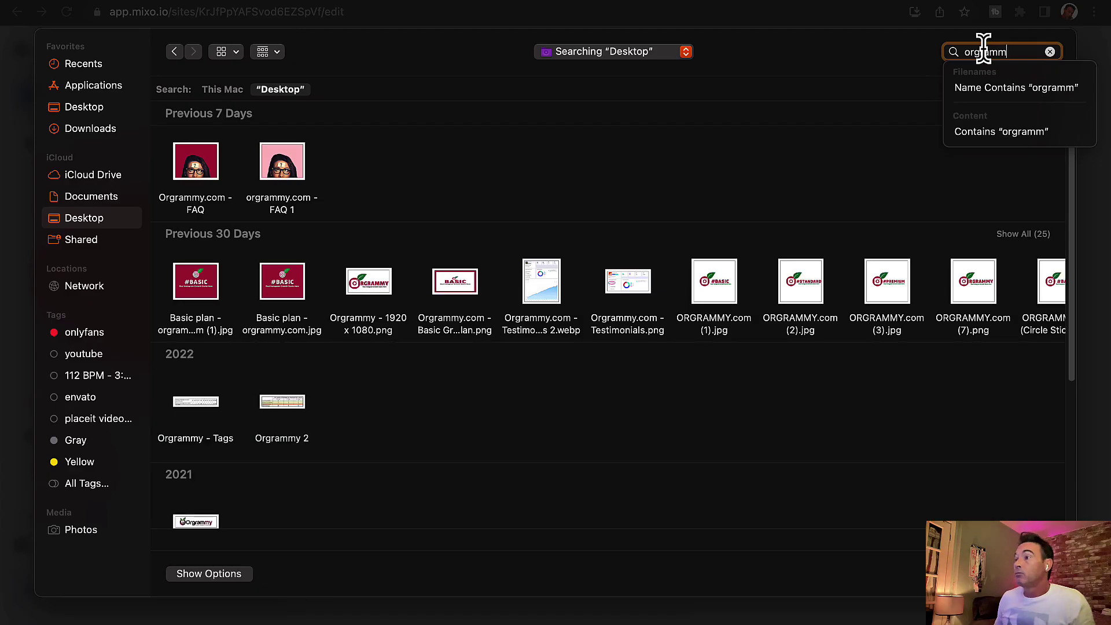
left_click(369, 293)
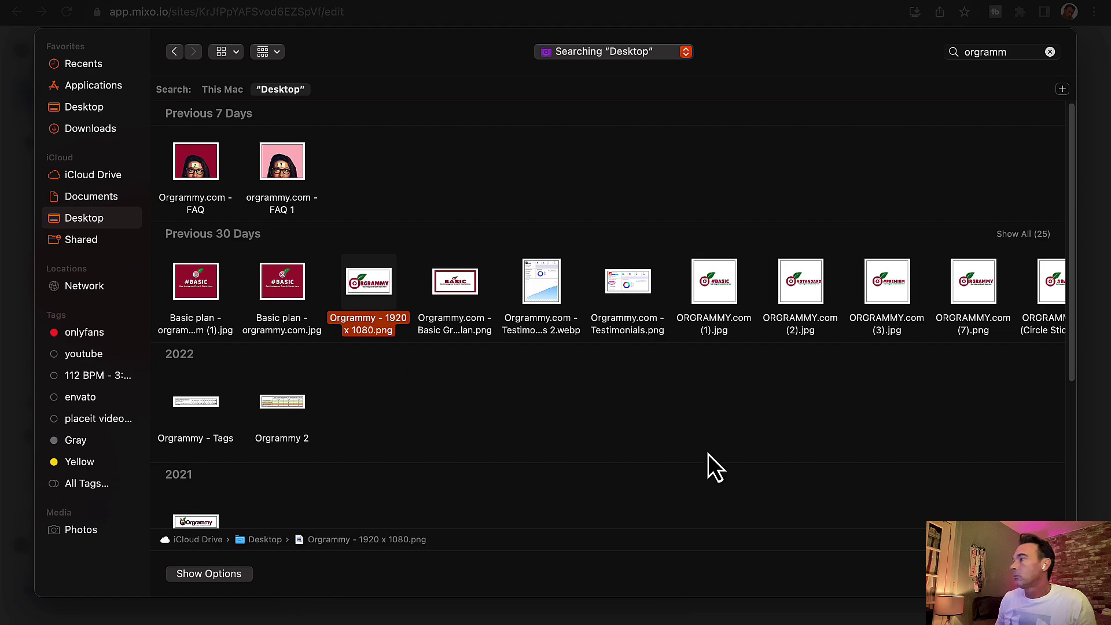
left_click(1039, 574)
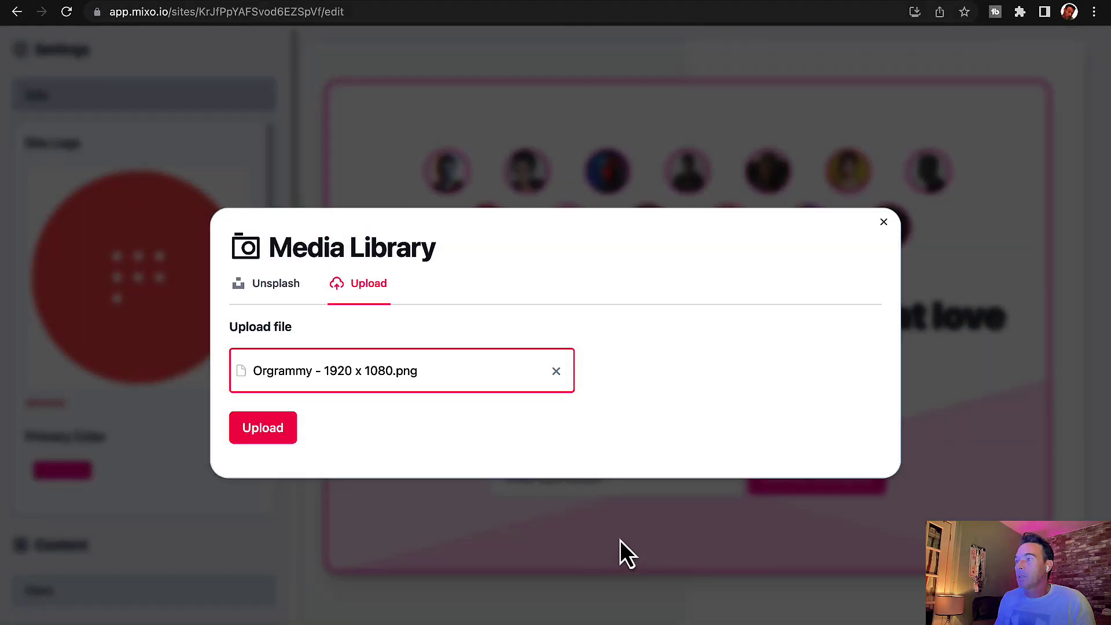
left_click(262, 437)
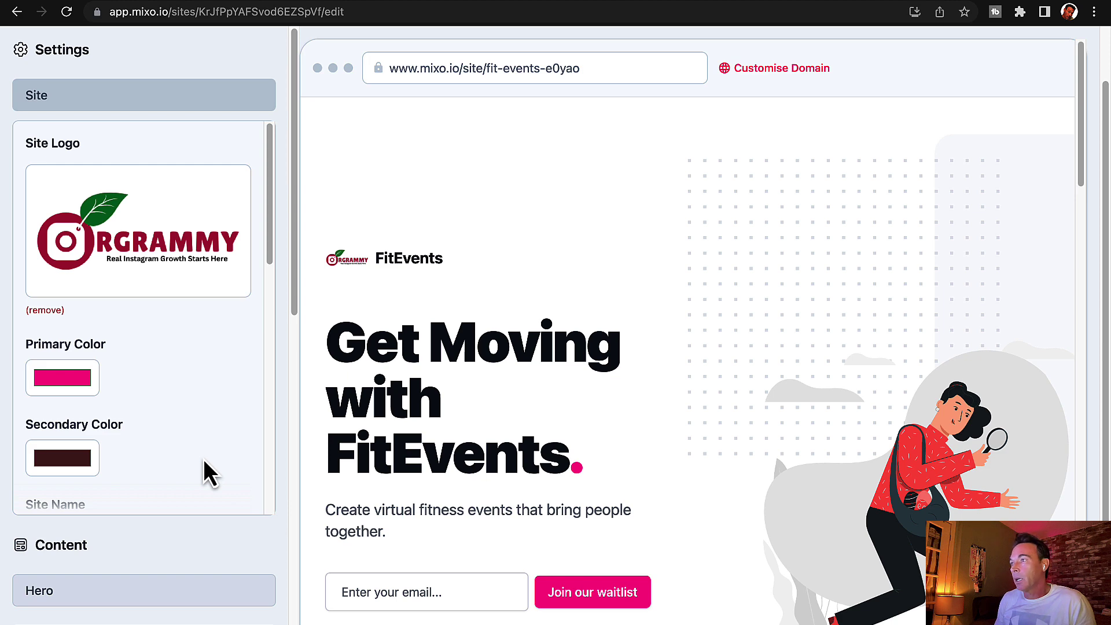
scroll(204, 460, "down", 8)
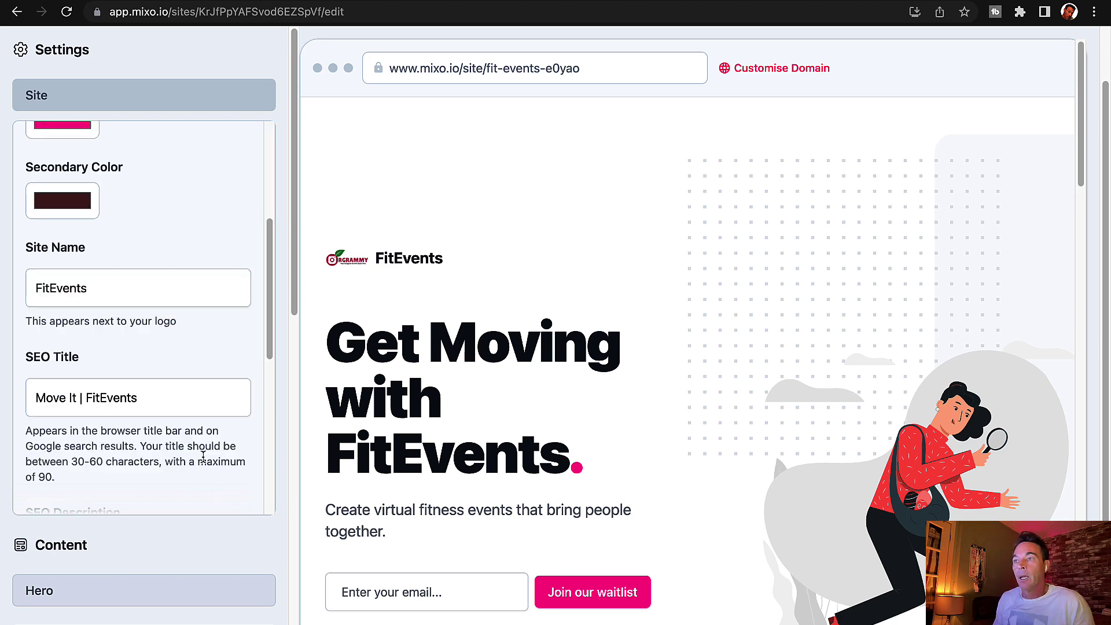
scroll(203, 460, "down", 5)
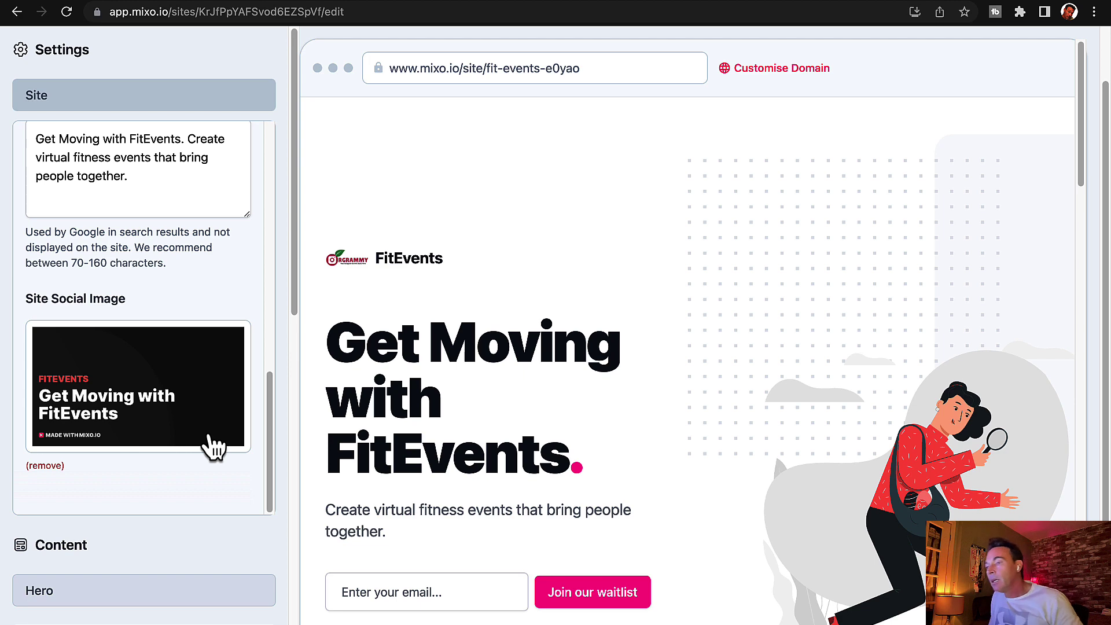
scroll(214, 446, "up", 12)
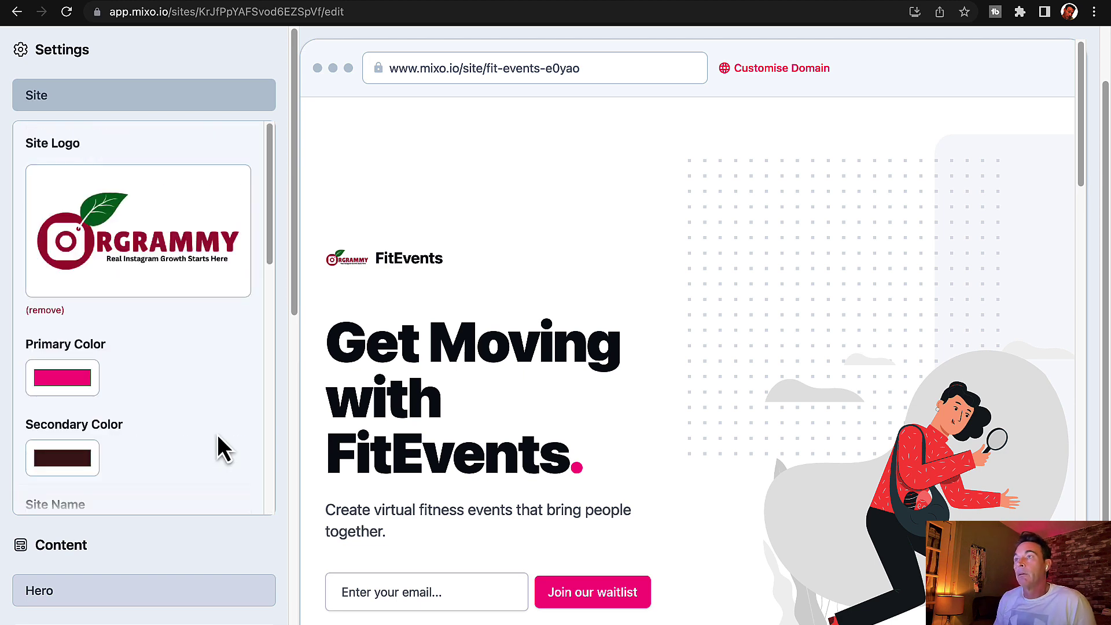
Step: Search Unsplash for 'instagram' and set the pink Instagram icon photo as the site logo
left_click(161, 263)
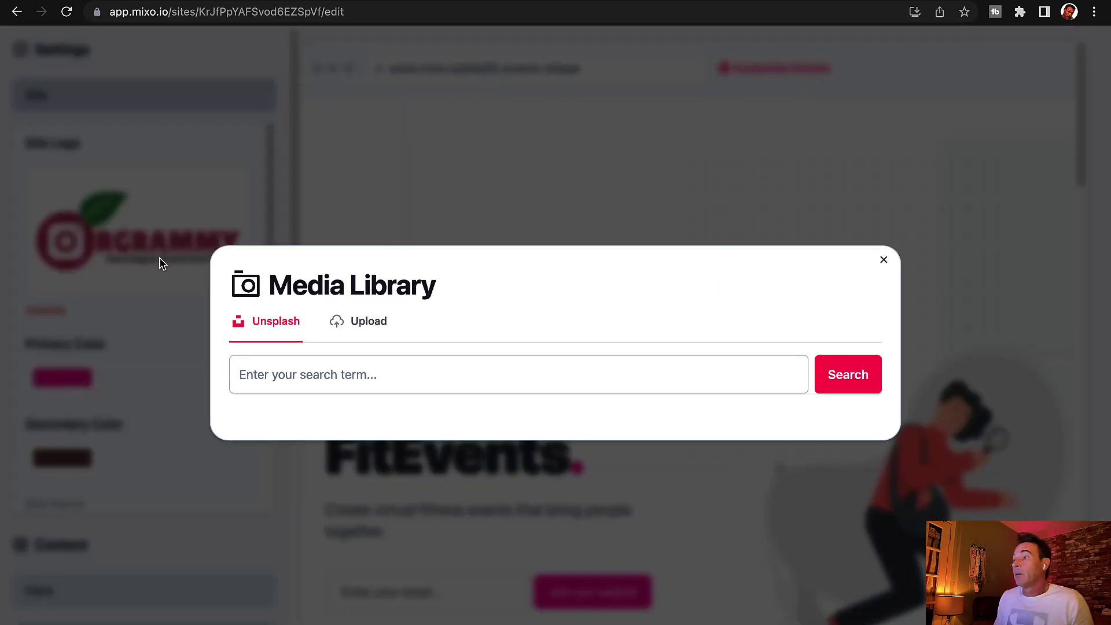
left_click(337, 385)
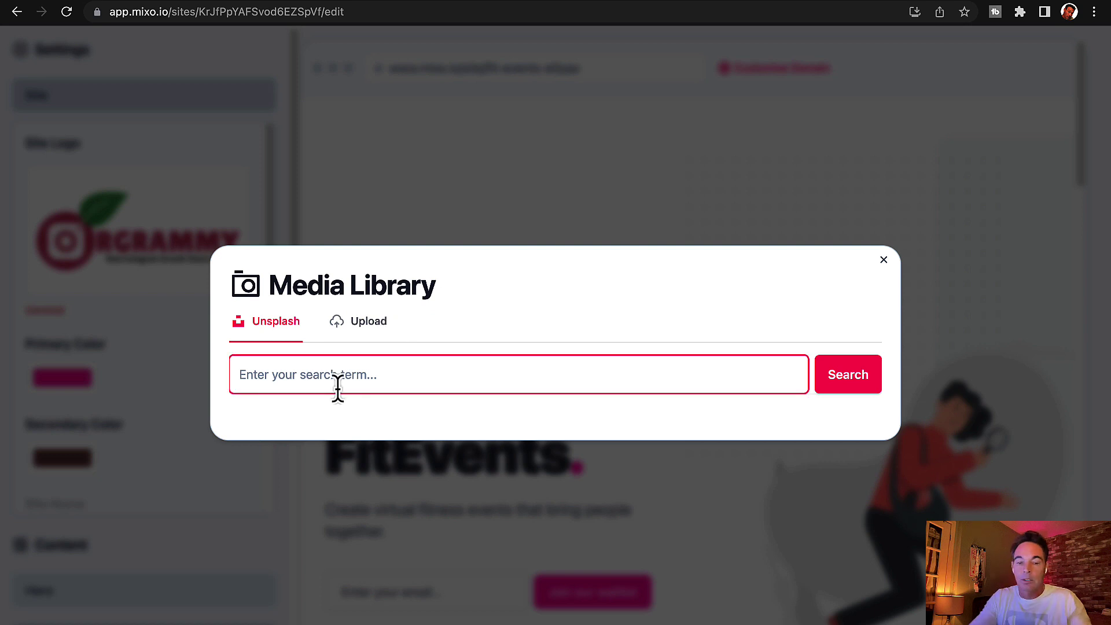
type("instagram")
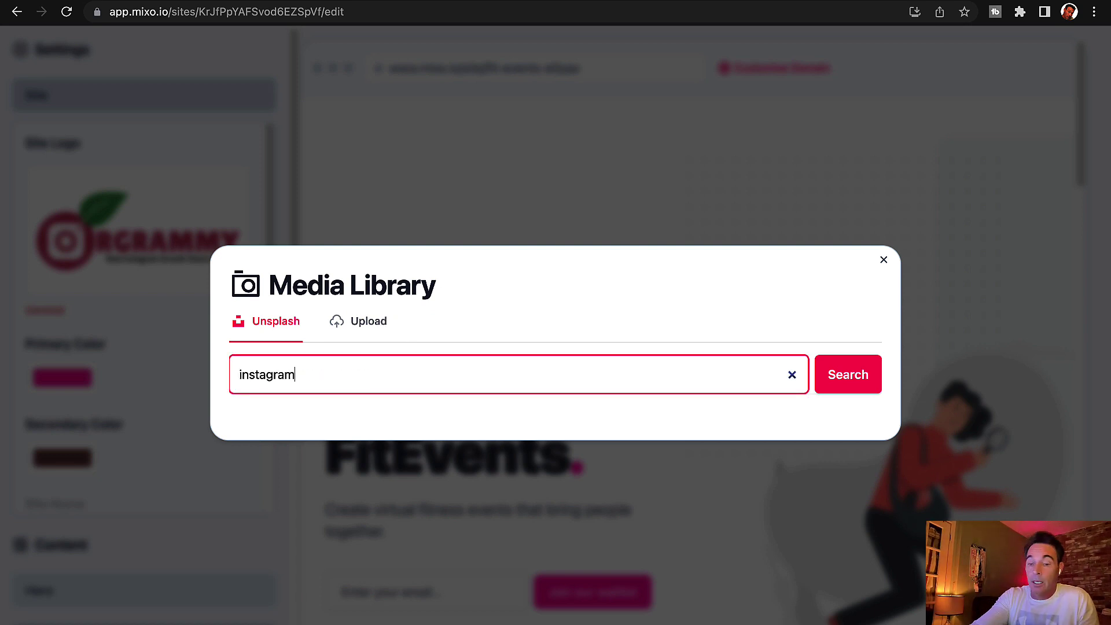
key("Return")
type("\\")
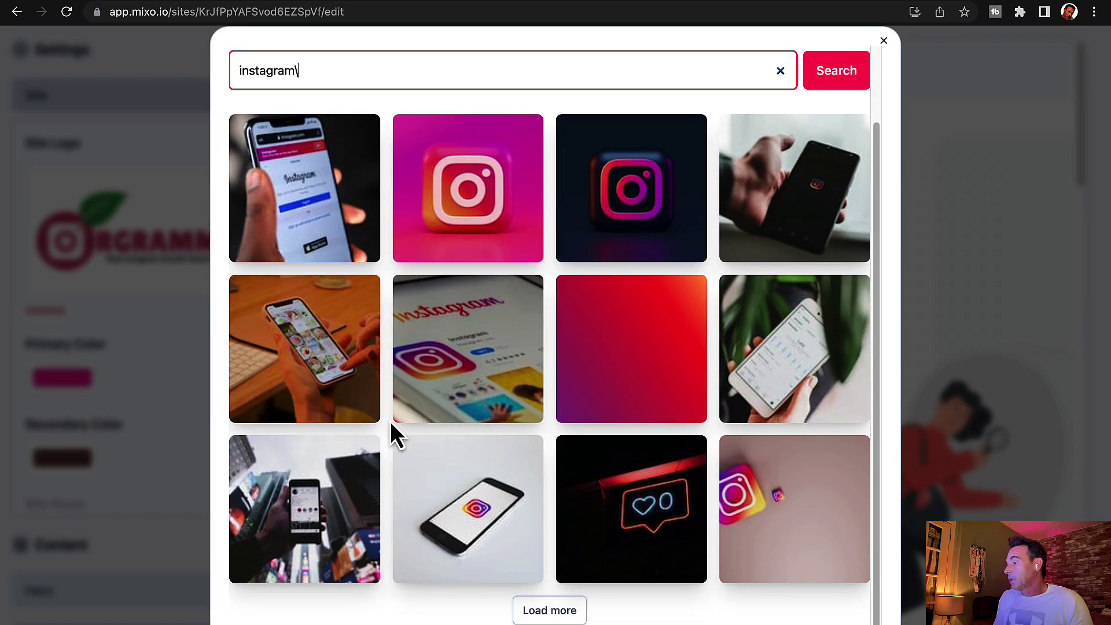
left_click(580, 619)
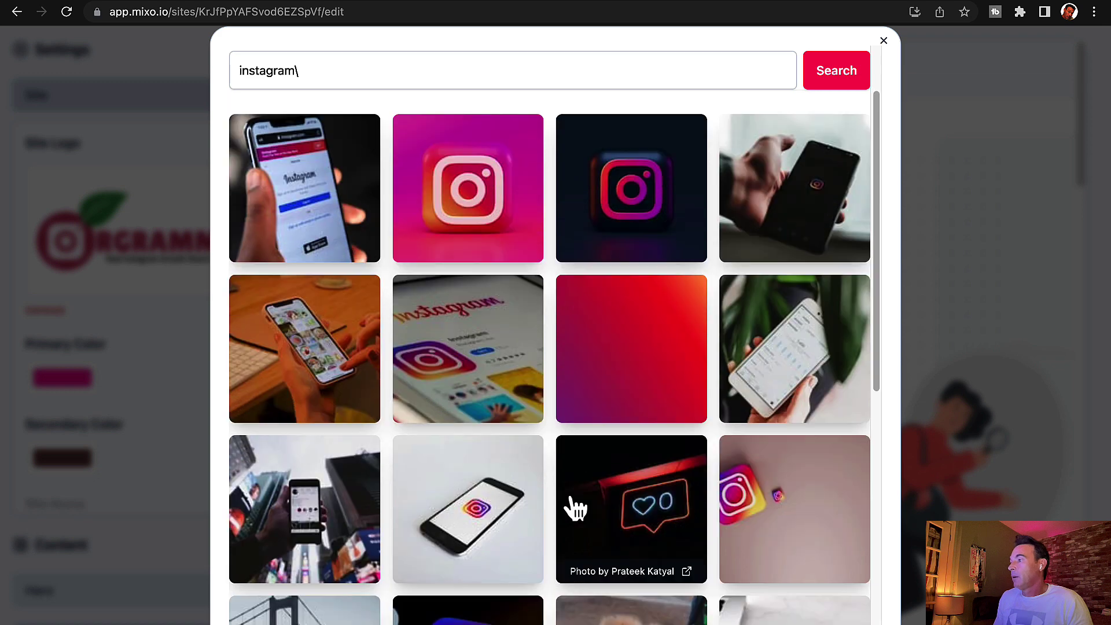
scroll(572, 508, "down", 5)
left_click(570, 506)
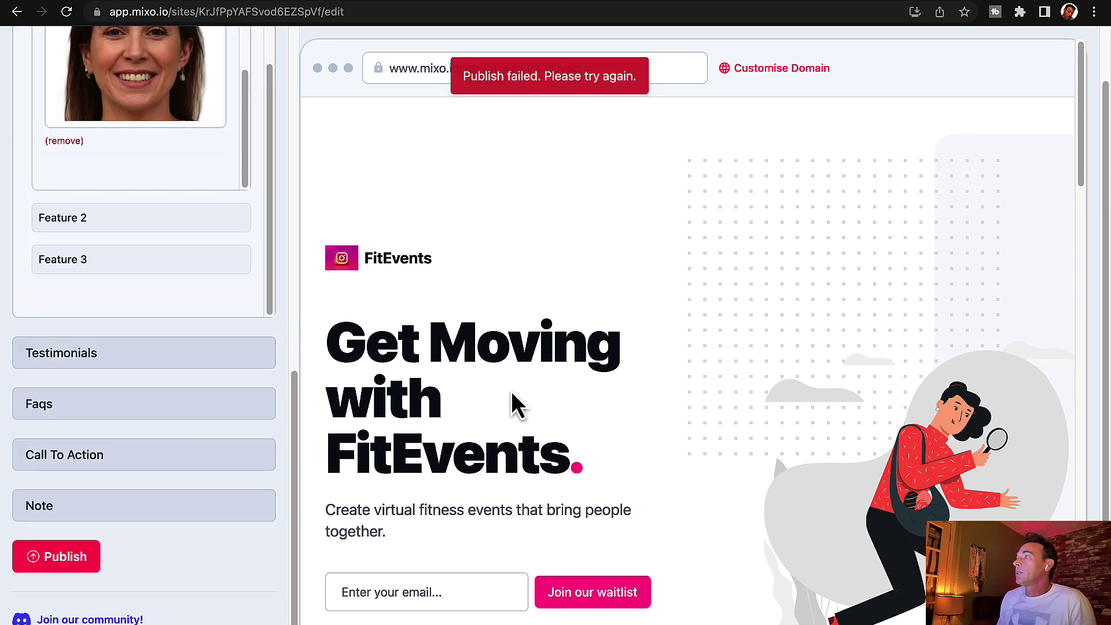
Step: Attempt publishing with the Instagram logo (it fails), then scroll through Feature 1's fields
left_click(87, 564)
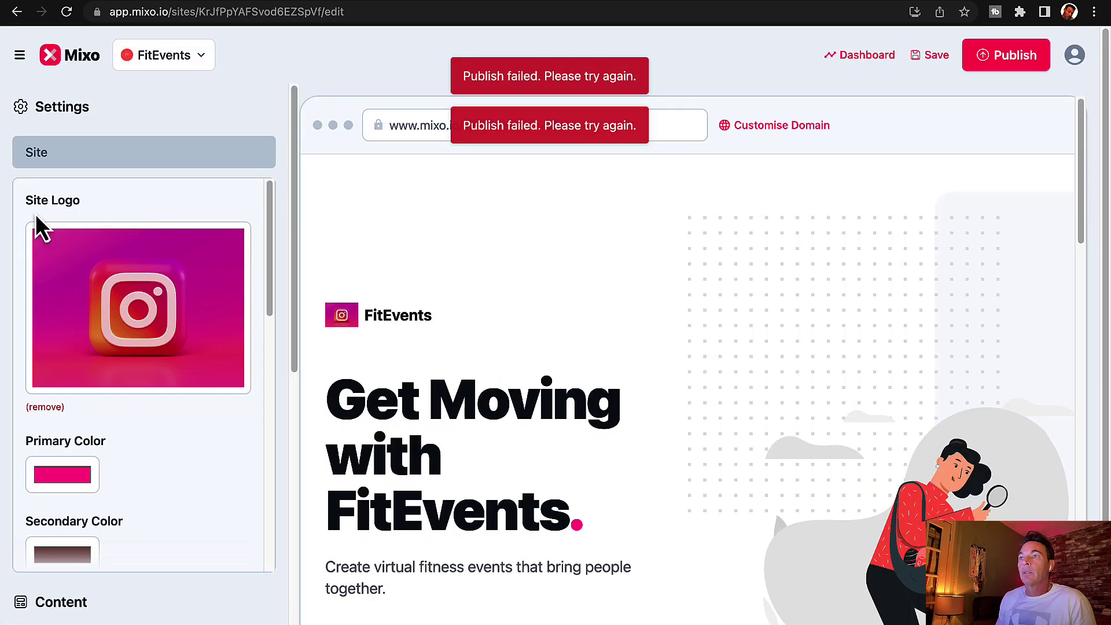
left_click(55, 152)
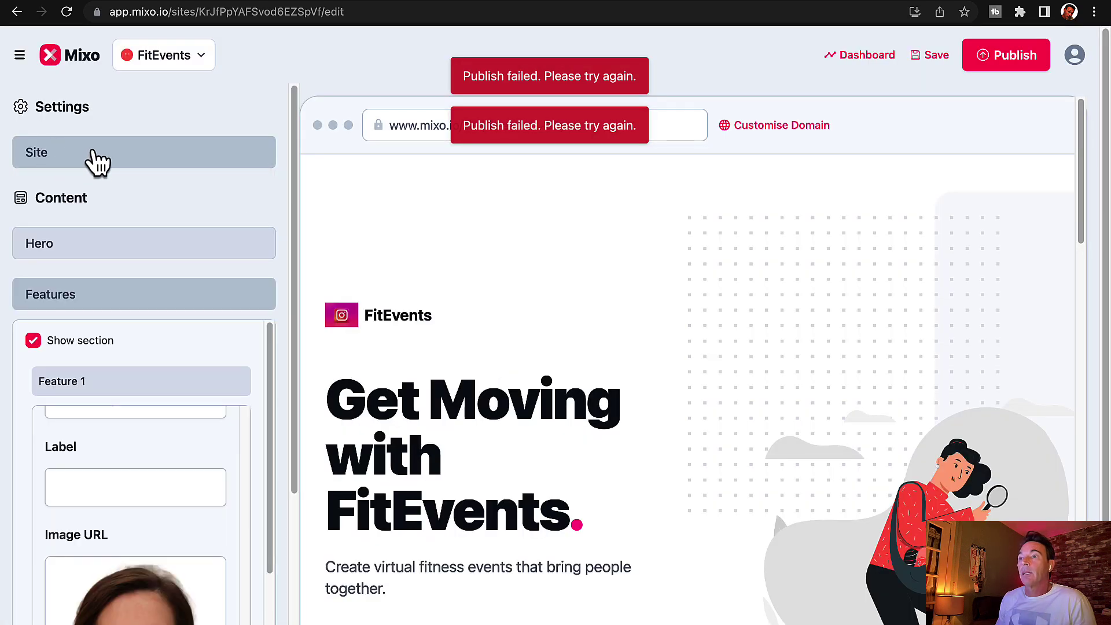
scroll(198, 470, "up", 10)
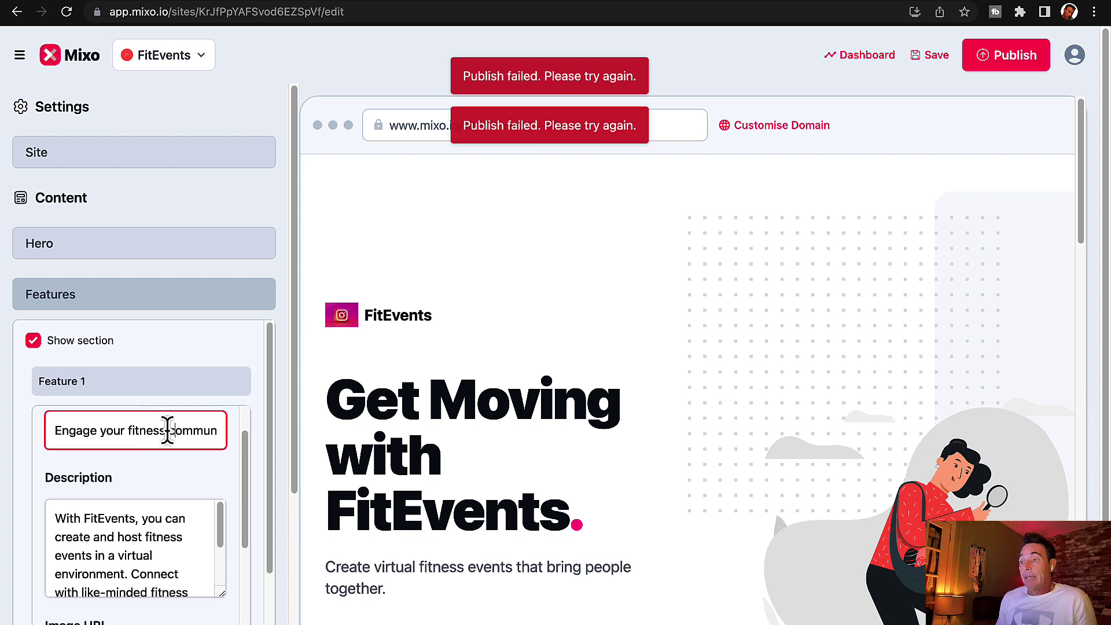
scroll(168, 440, "down", 5)
scroll(225, 481, "down", 3)
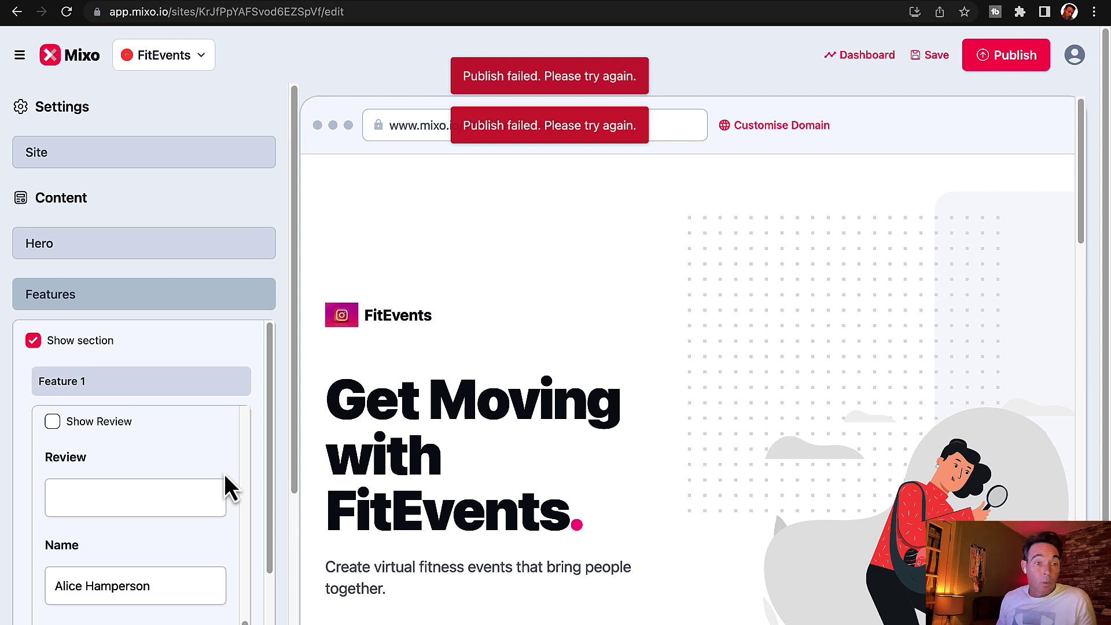
scroll(224, 473, "down", 3)
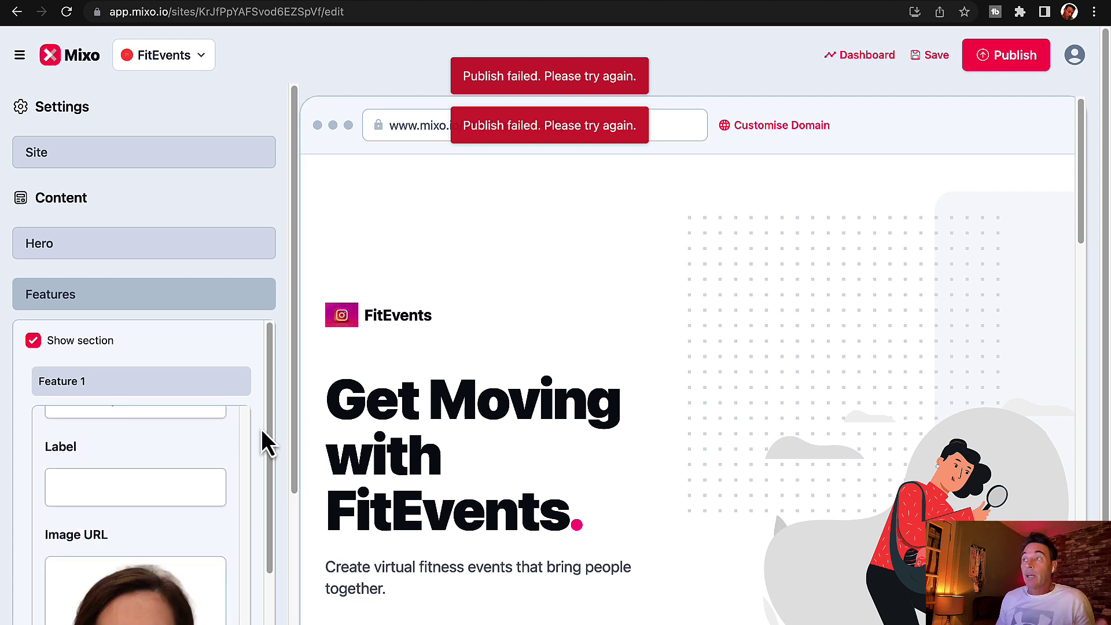
scroll(262, 429, "down", 6)
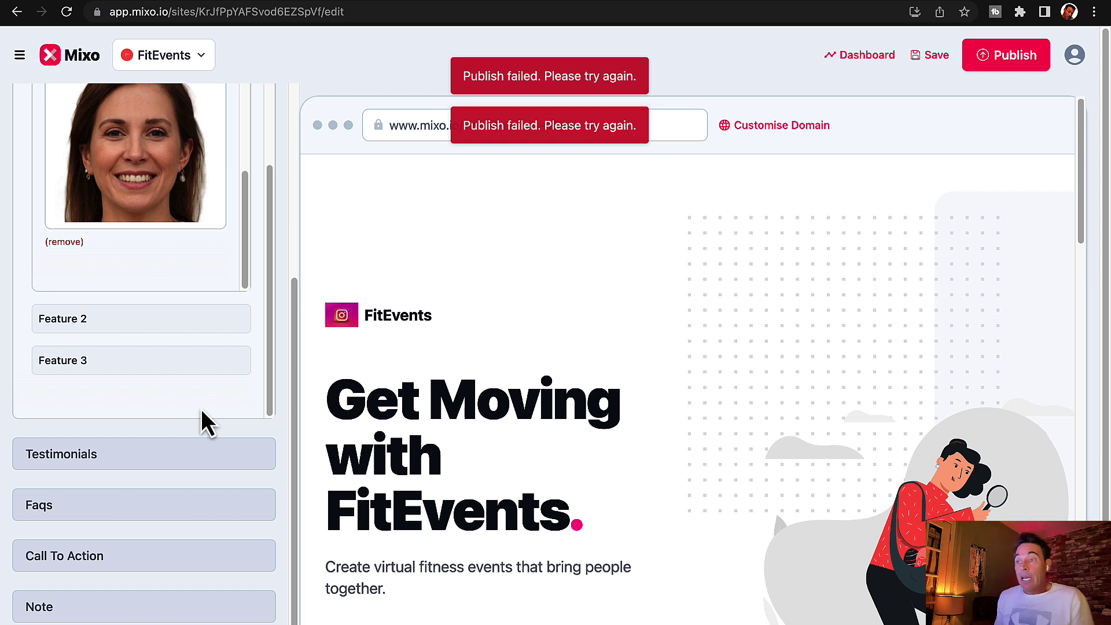
Step: Expand Testimonials and toggle its Show section off and back on
left_click(139, 462)
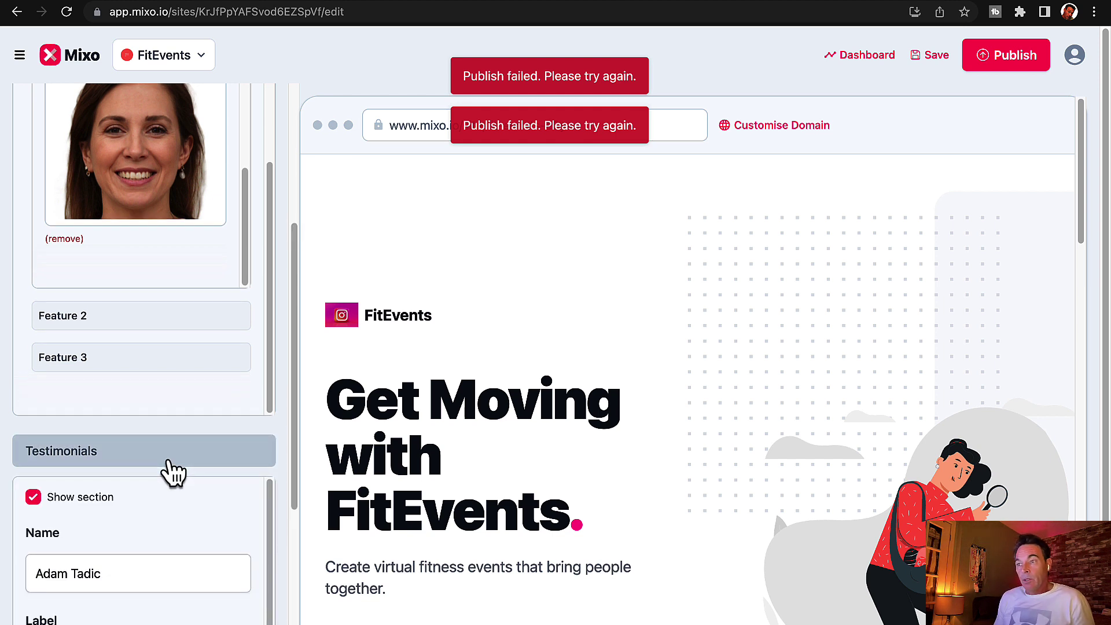
scroll(168, 469, "down", 5)
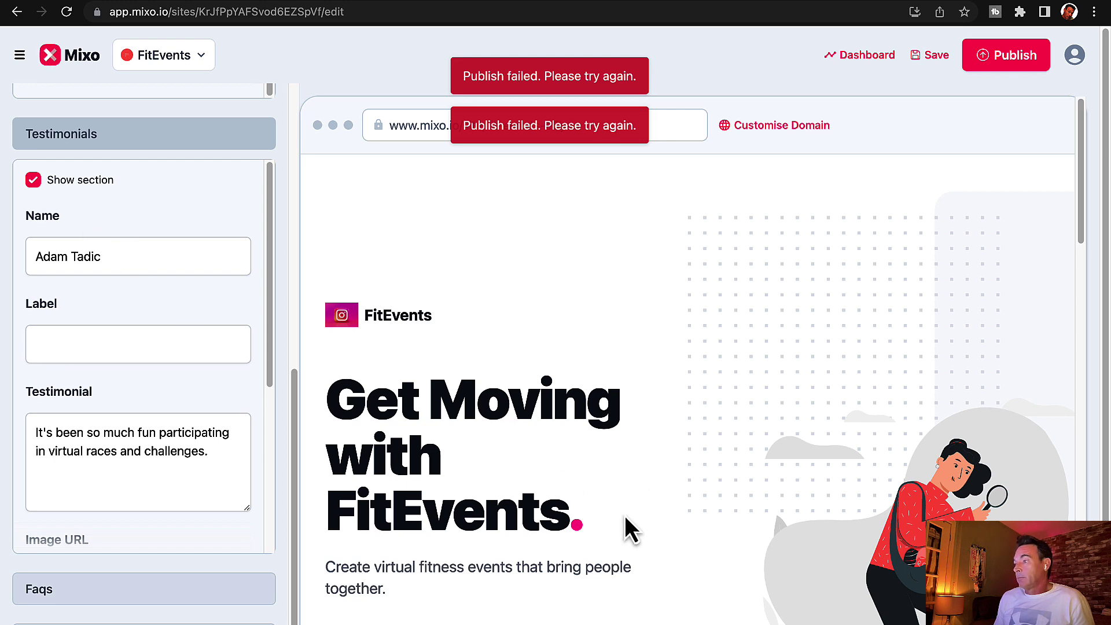
scroll(626, 515, "down", 10)
scroll(624, 515, "down", 1)
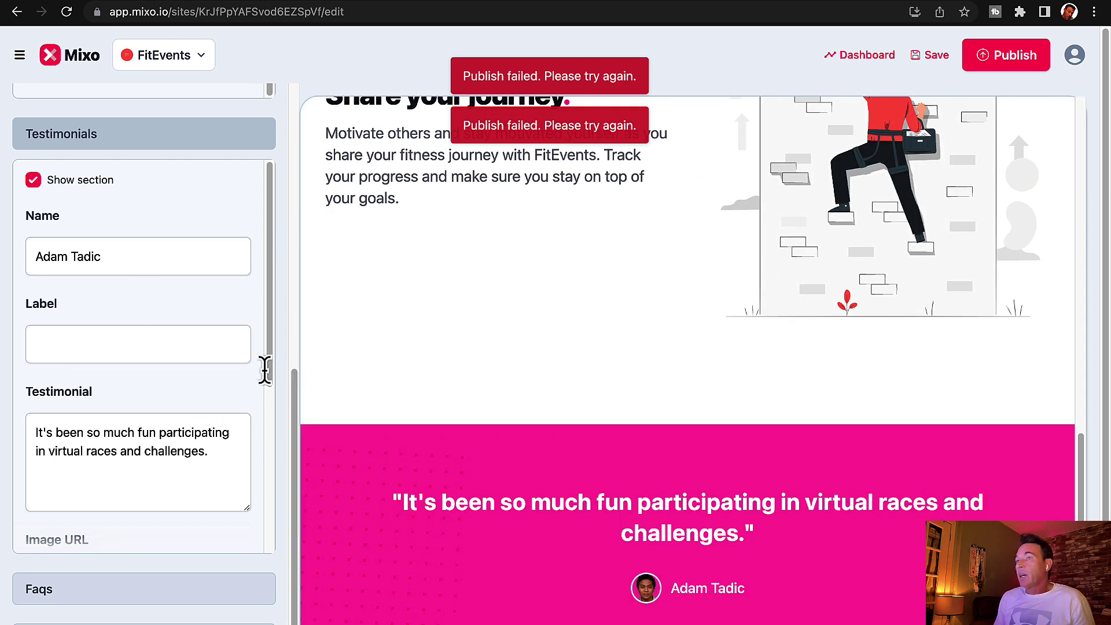
left_click(33, 180)
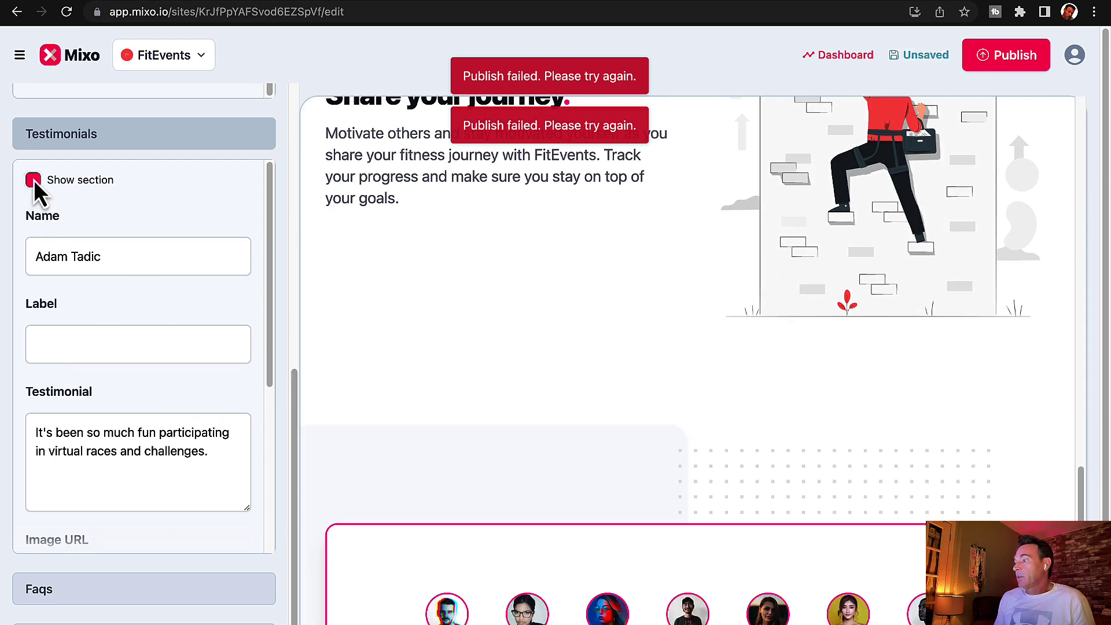
left_click(33, 180)
Step: Scroll past Call To Action and expand the Note section's settings
scroll(144, 521, "down", 8)
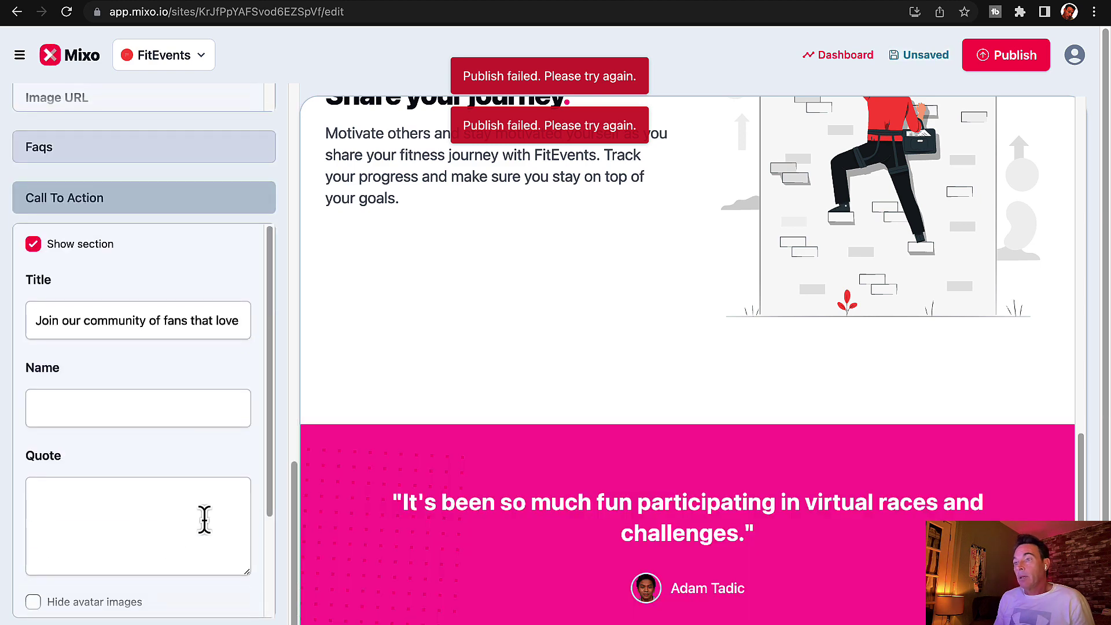
scroll(206, 524, "down", 5)
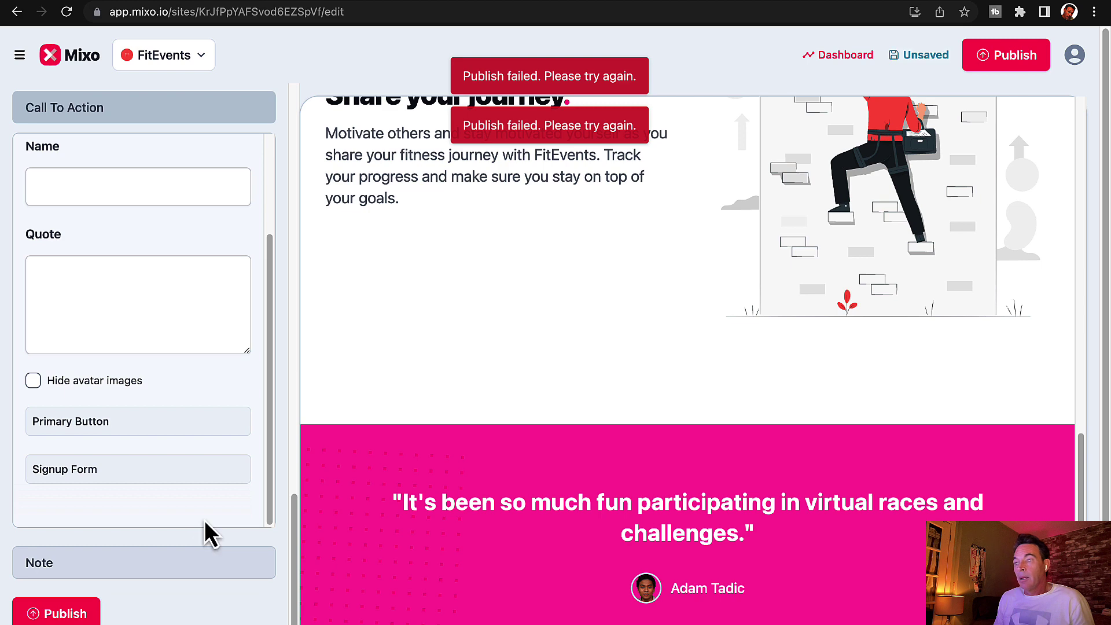
scroll(207, 530, "down", 1)
left_click(207, 515)
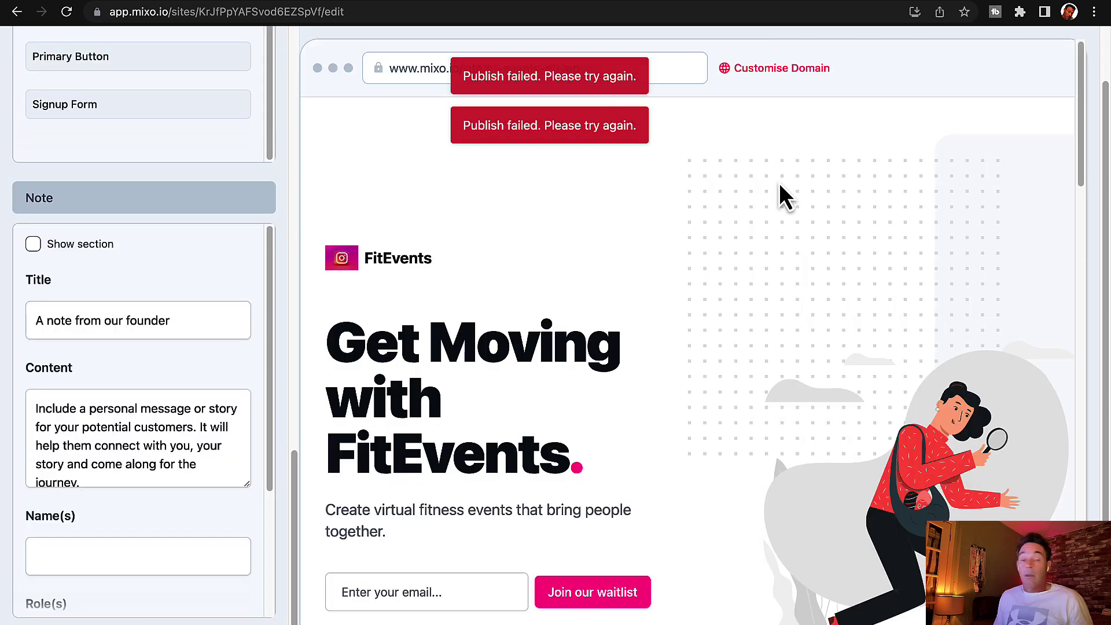